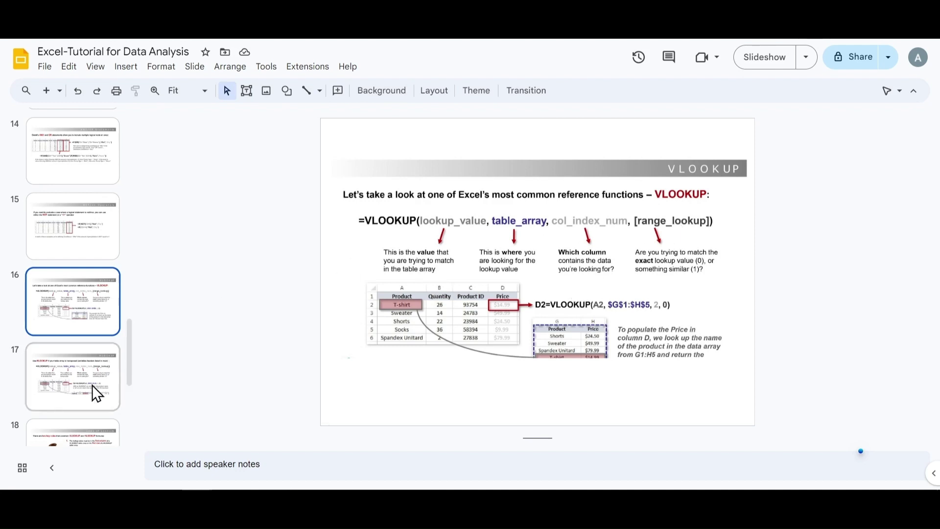
- Review the VLOOKUP and HLOOKUP slides, comparing their syntax, arguments and example tables
left_click(84, 398)
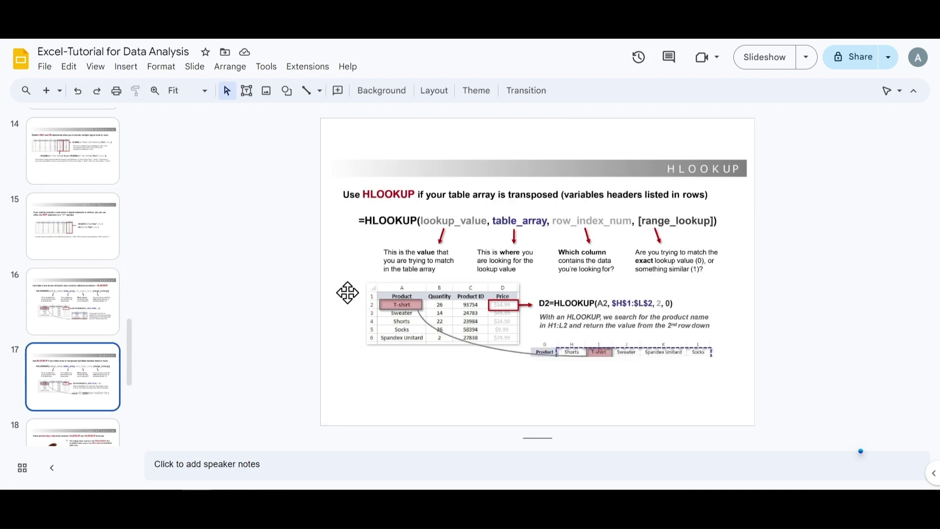
key("Down")
key("Up")
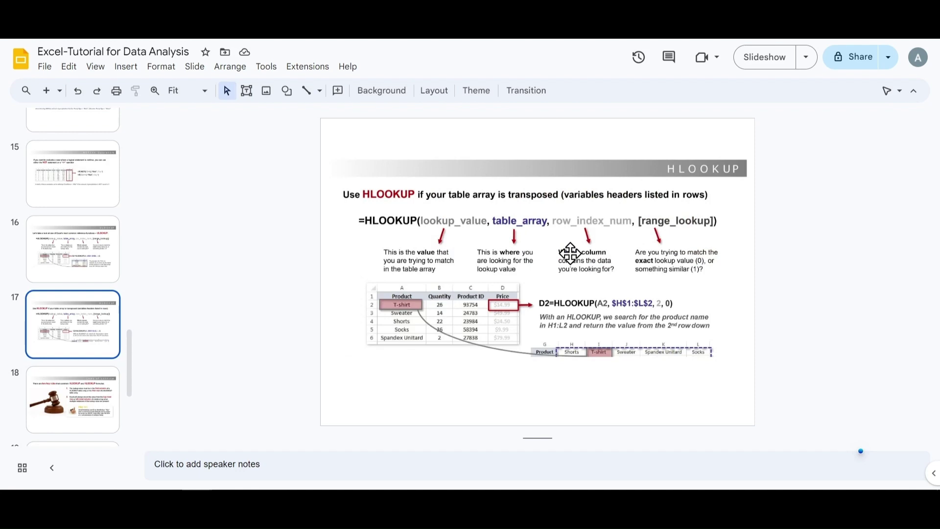
left_click(90, 261)
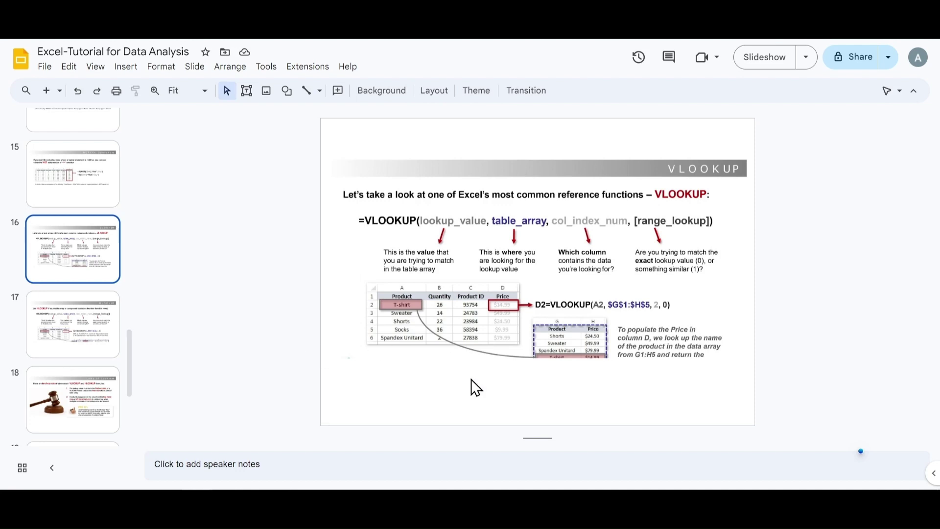
left_click(62, 330)
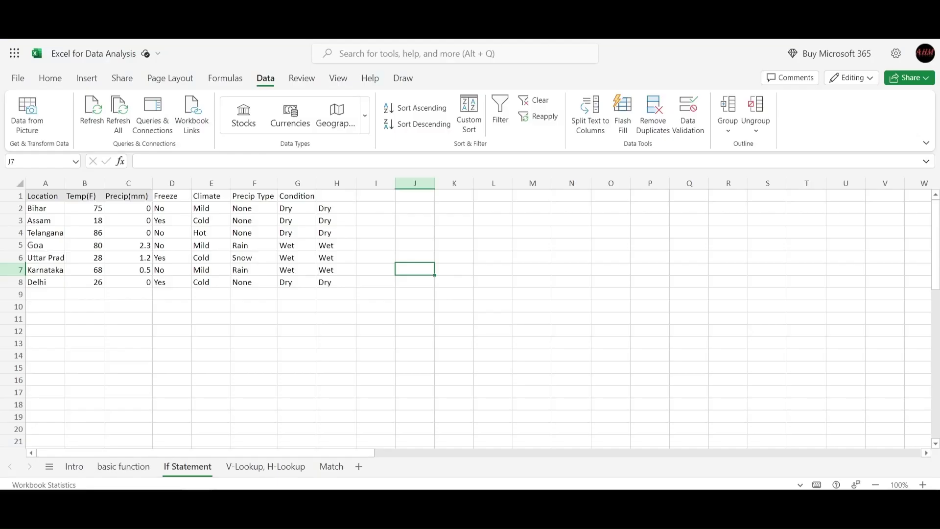
- Switch to the Excel workbook's "V-Lookup, H-Lookup" sheet and examine the product table in A1:C6 and the price table in G1:H6
left_click(260, 468)
left_click(185, 376)
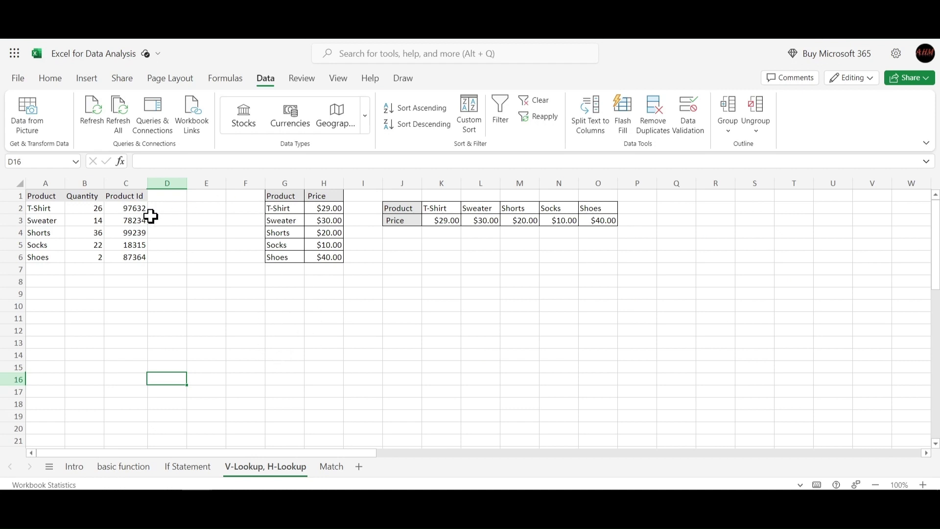
left_click(31, 196)
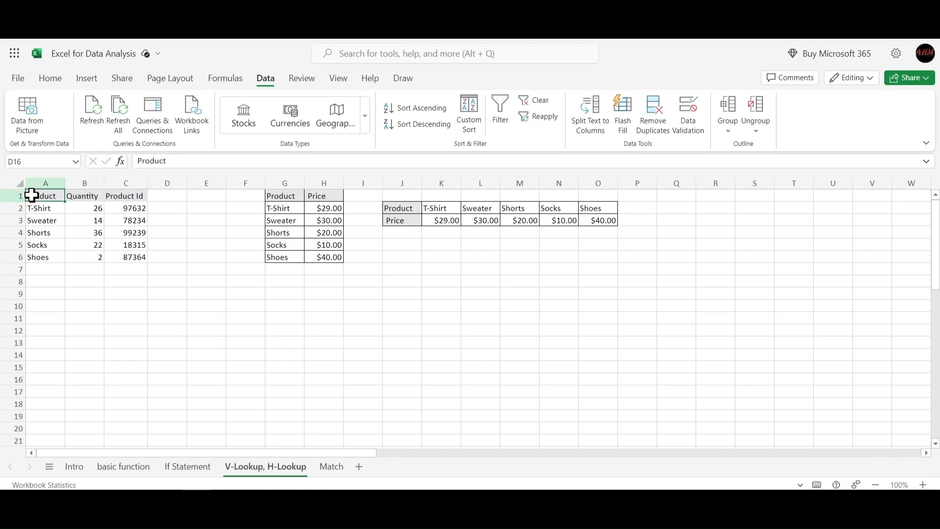
left_click_drag(31, 195, 138, 263)
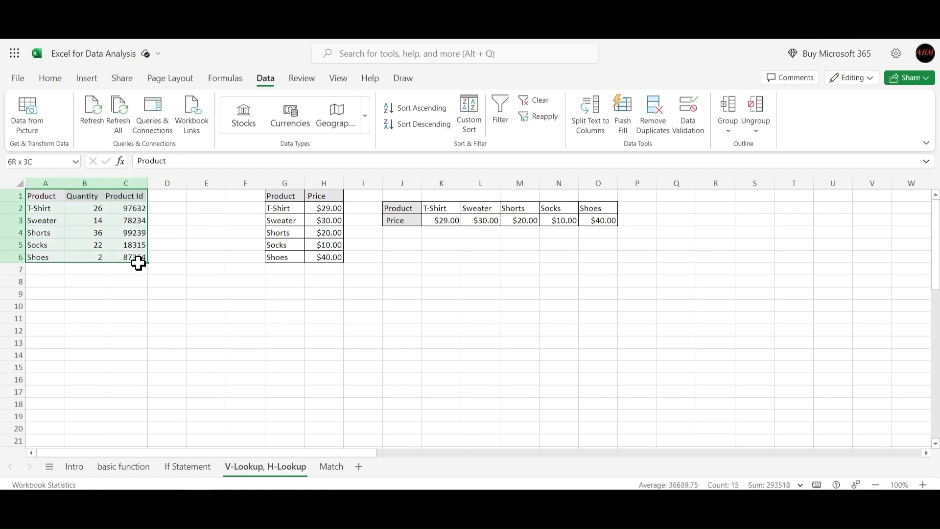
left_click(131, 292)
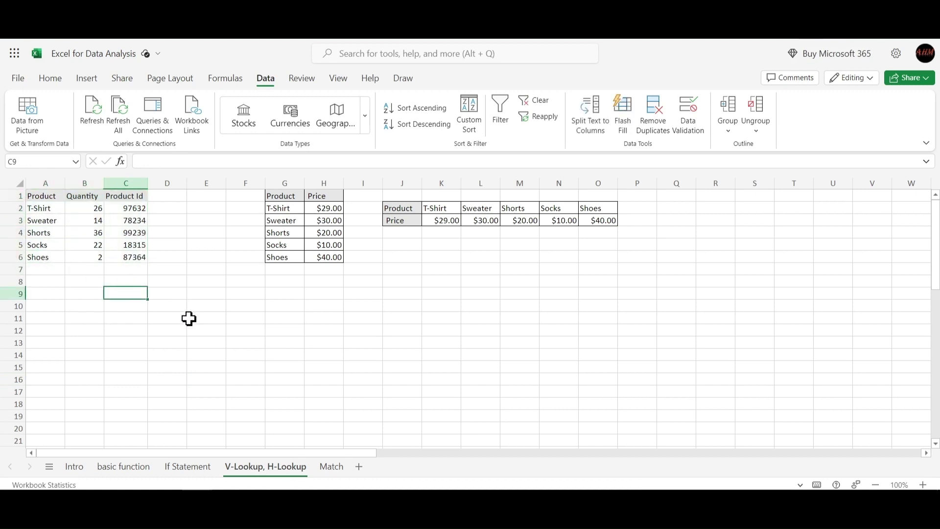
left_click(251, 306)
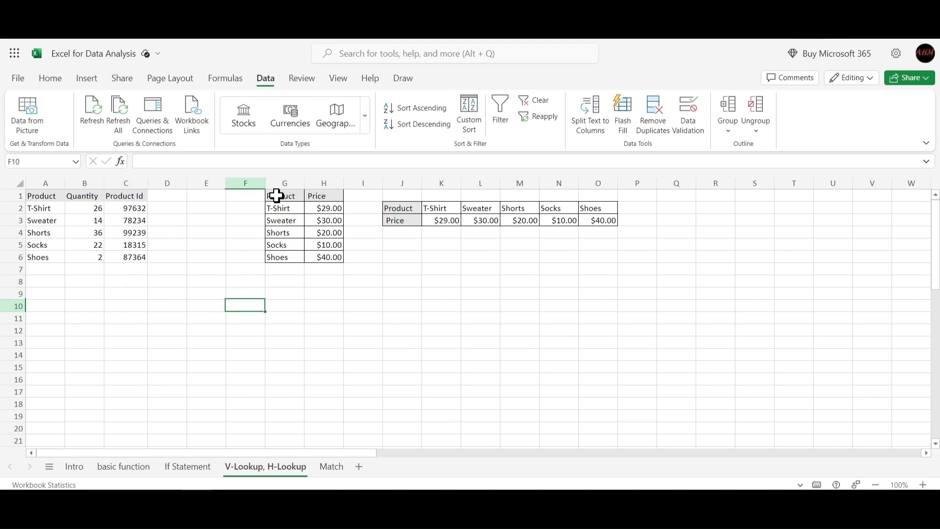
left_click_drag(277, 196, 319, 251)
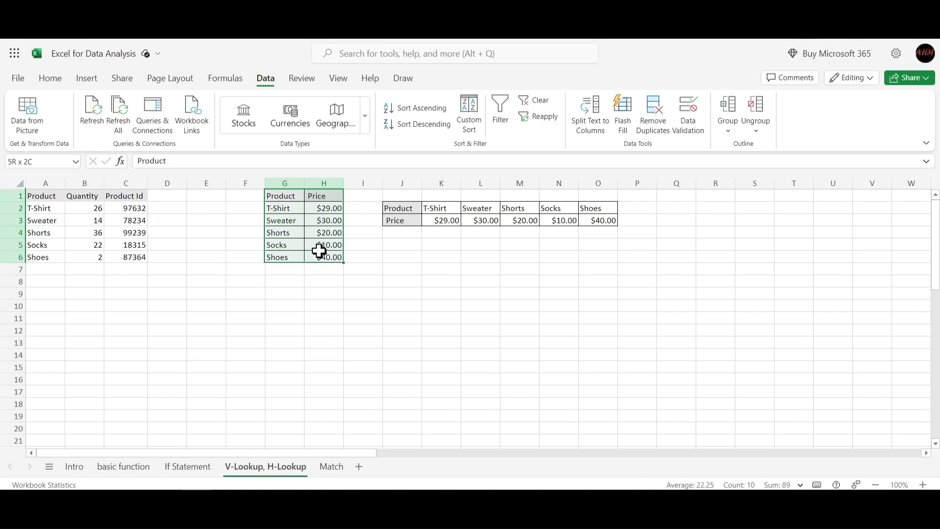
left_click(317, 308)
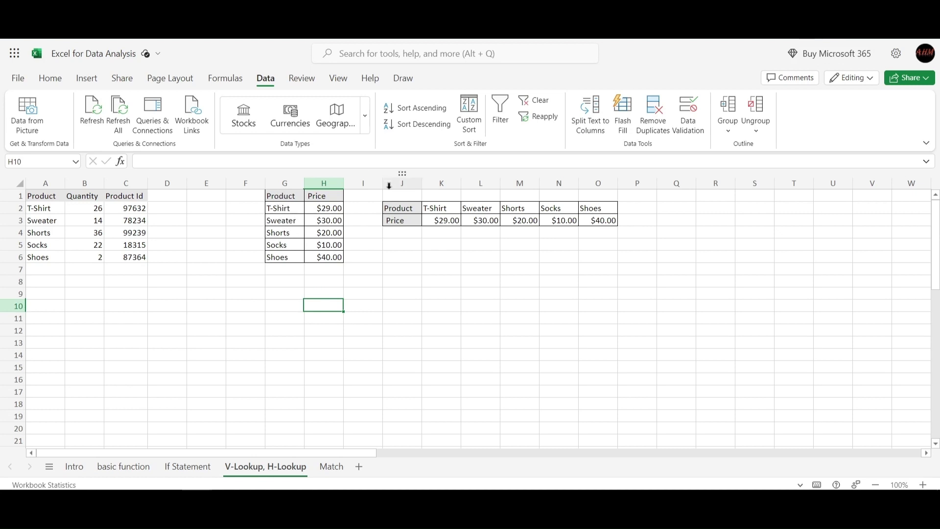
- Compare the layout of the vertical price table in G1:H6 with the horizontal price table in J2:O3
left_click(284, 197)
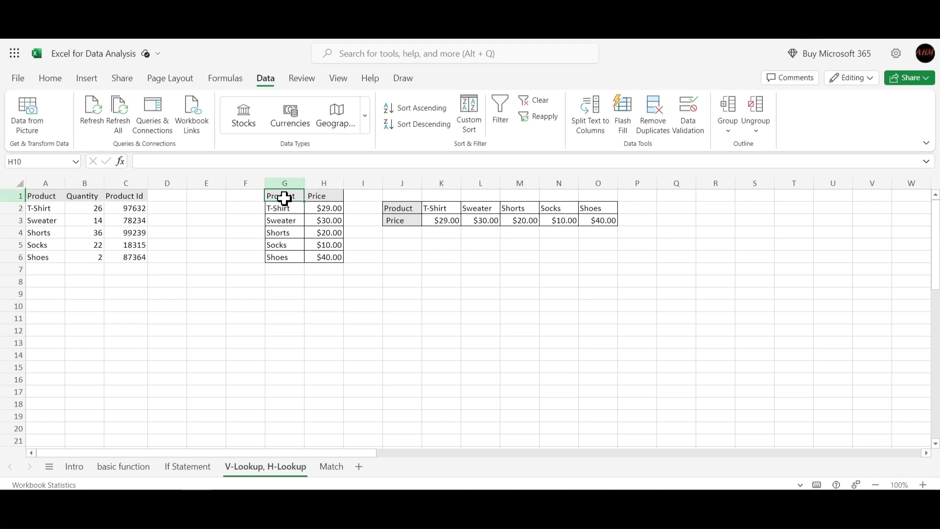
left_click_drag(284, 199, 323, 255)
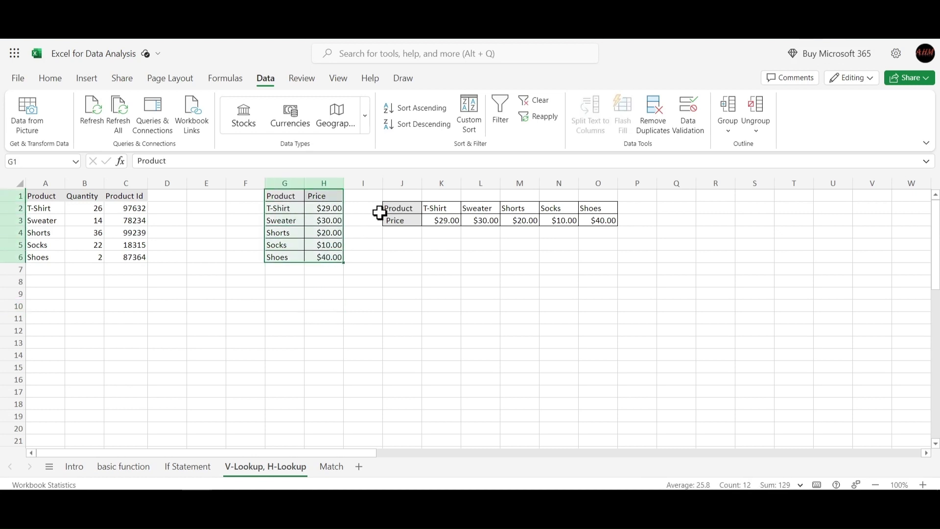
left_click_drag(391, 211, 598, 220)
left_click(476, 299)
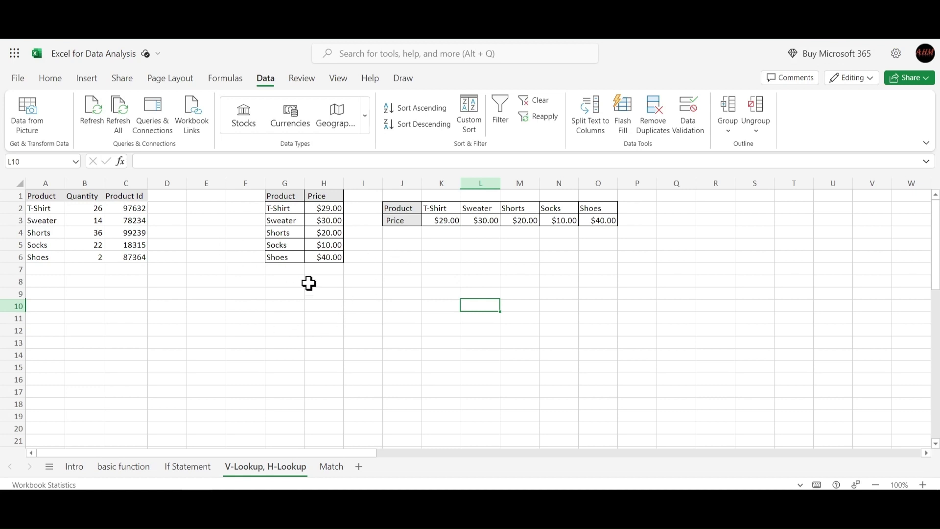
left_click_drag(285, 195, 322, 252)
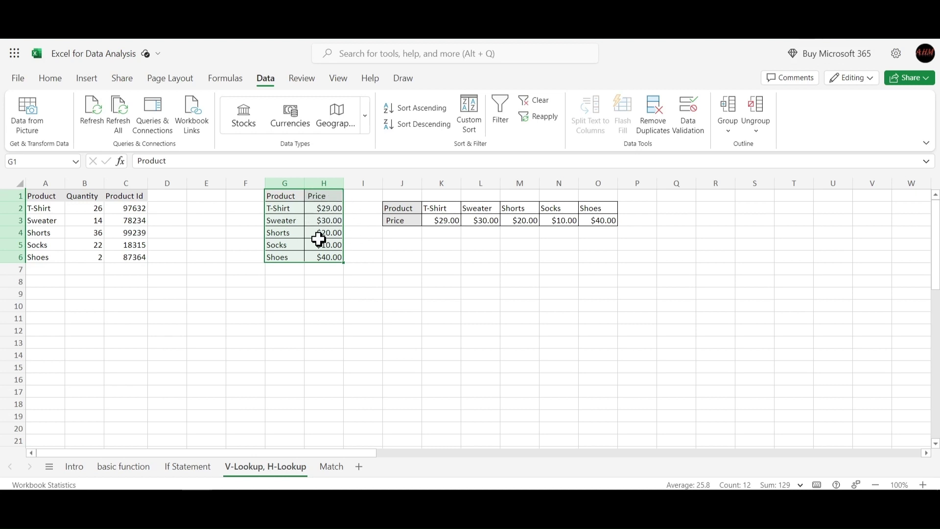
left_click(401, 208)
left_click_drag(400, 207, 612, 220)
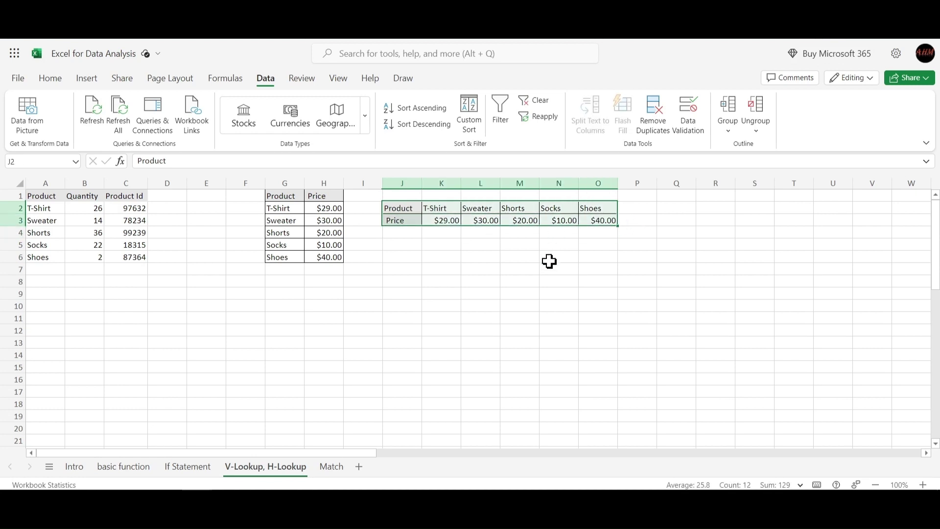
left_click(521, 267)
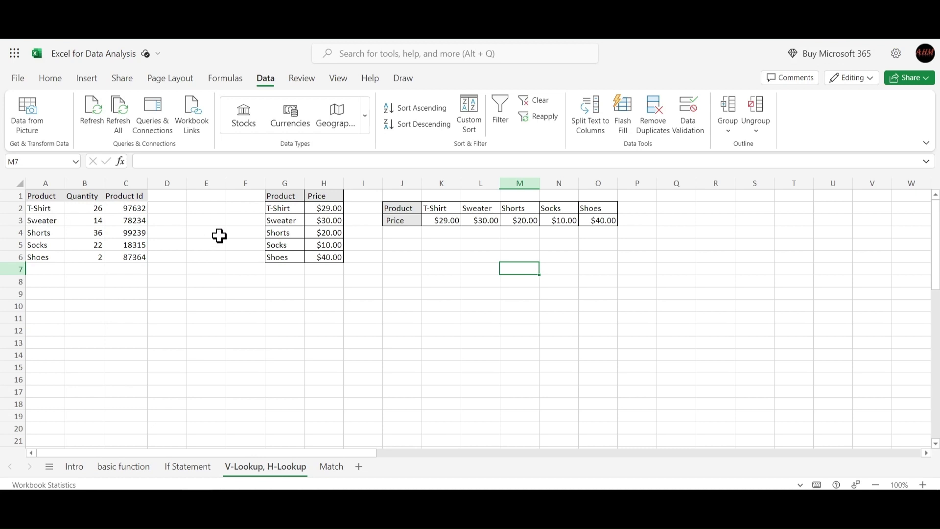
- Examine how the T-Shirt entry in A2 matches a price in G2:H6 for the empty column D
left_click(326, 209)
left_click_drag(326, 208, 330, 254)
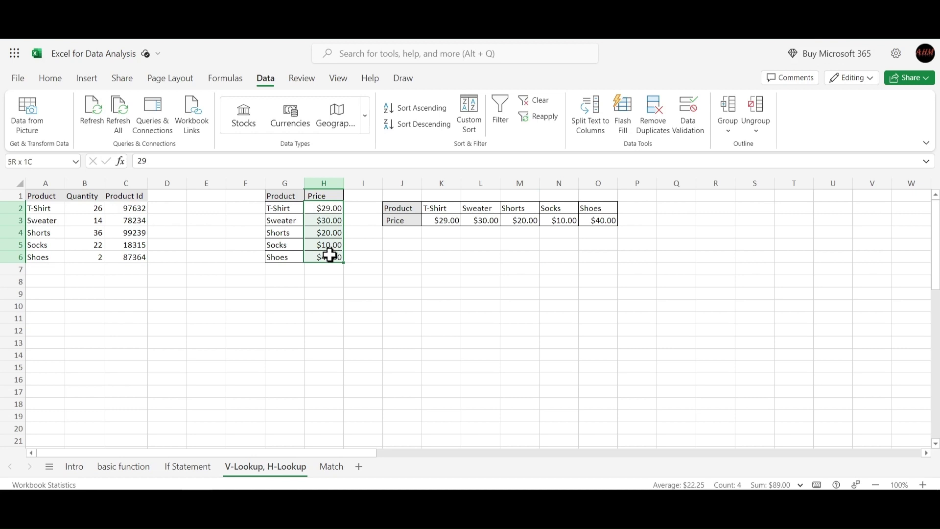
left_click(174, 220)
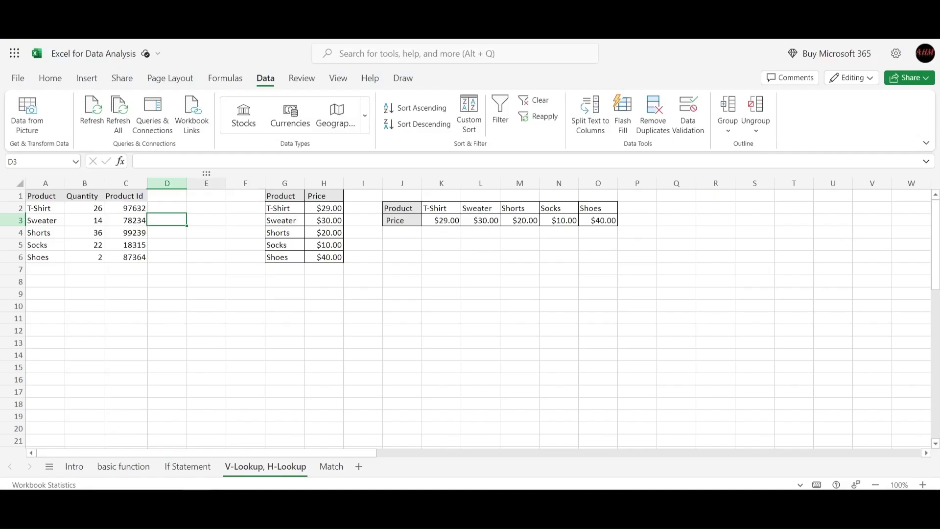
left_click(32, 210)
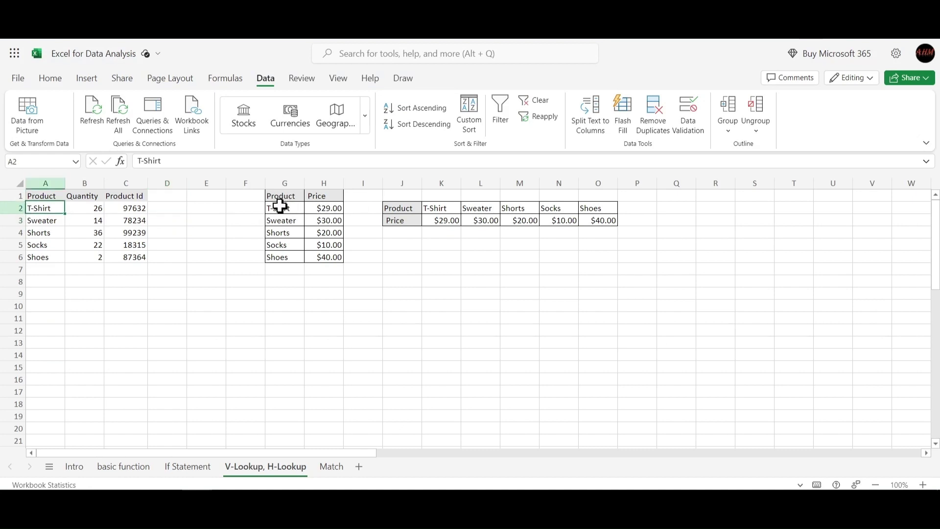
left_click_drag(279, 210, 319, 254)
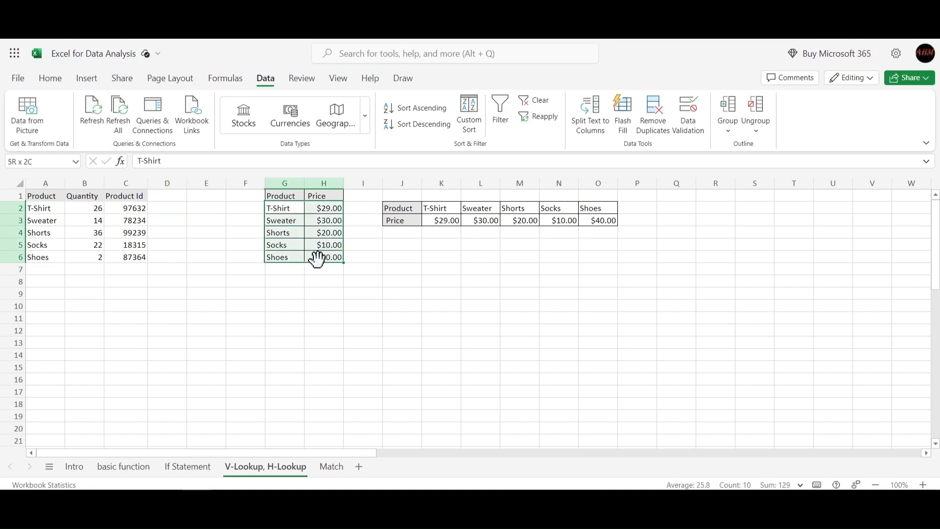
left_click(326, 209)
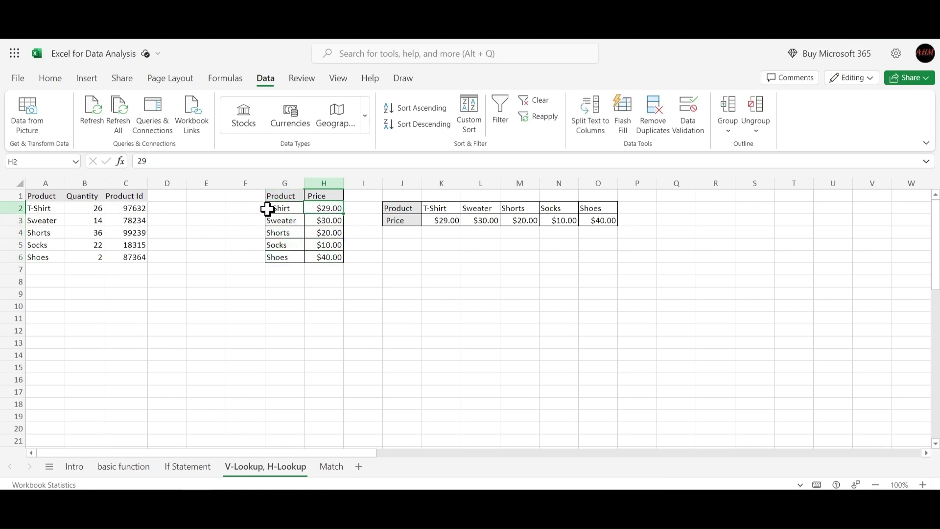
left_click(165, 209)
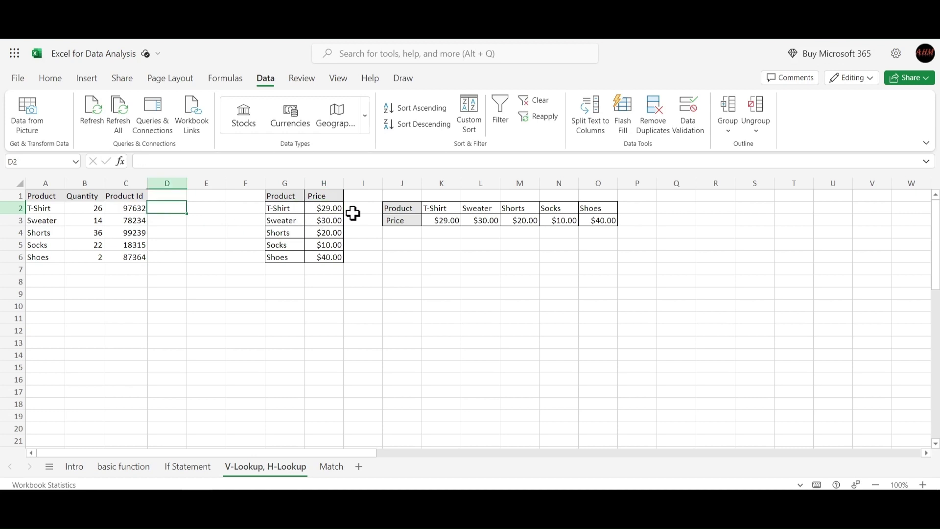
left_click(164, 228)
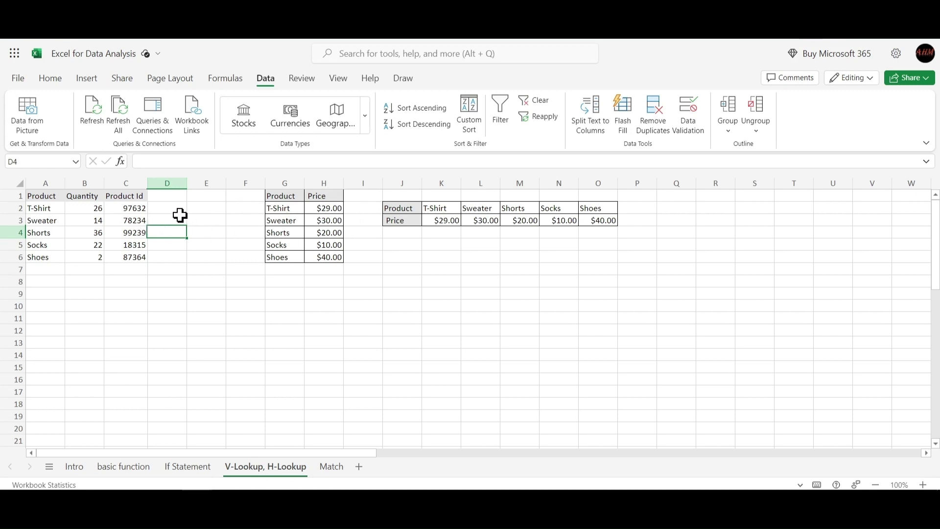
- Start a VLOOKUP formula in D2 with A2 as the lookup value and G2:H6 as the table array
left_click(165, 208)
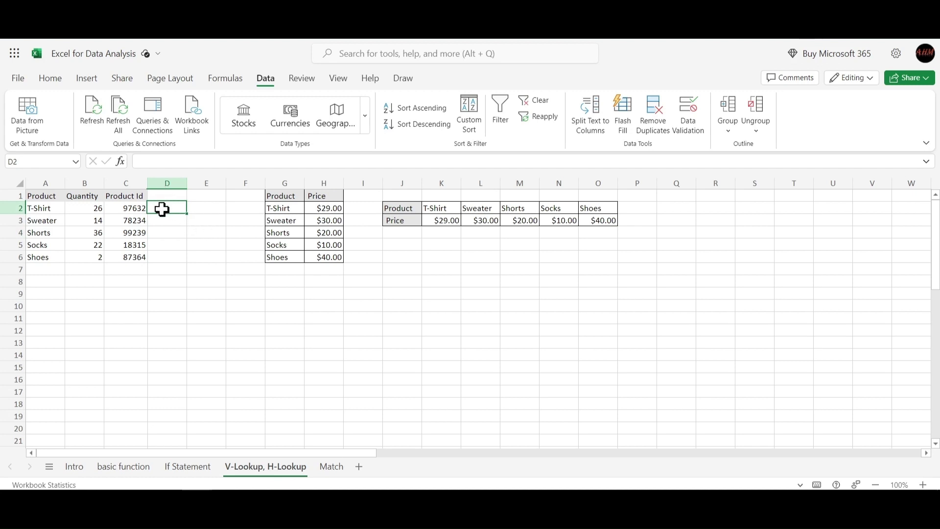
type("=vloo")
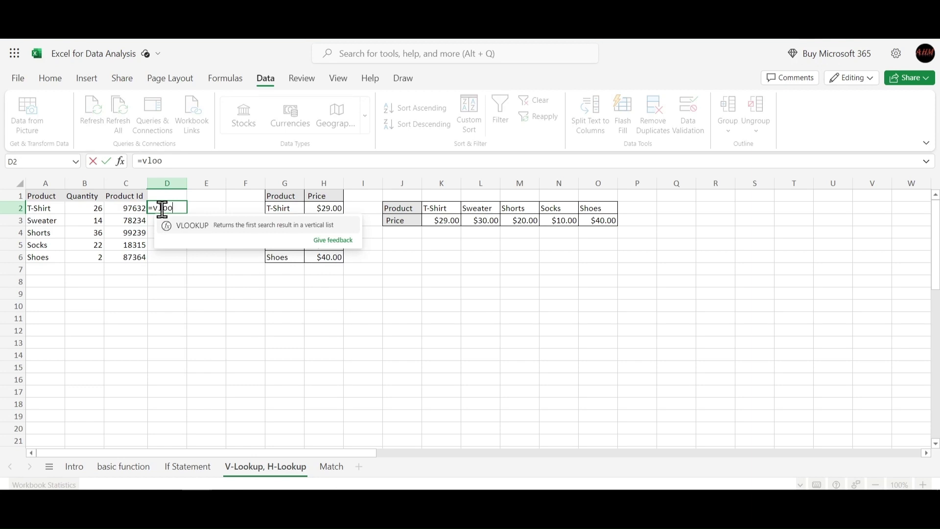
key("Tab")
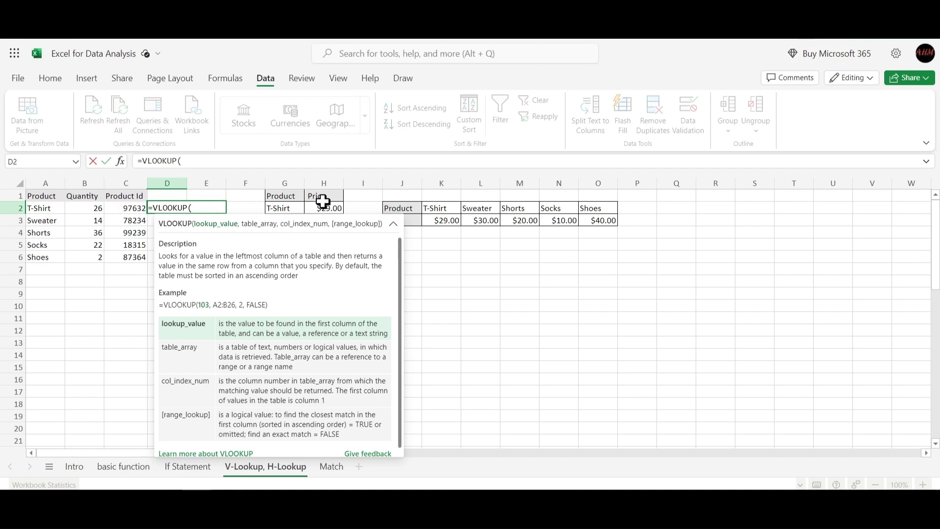
left_click(45, 209)
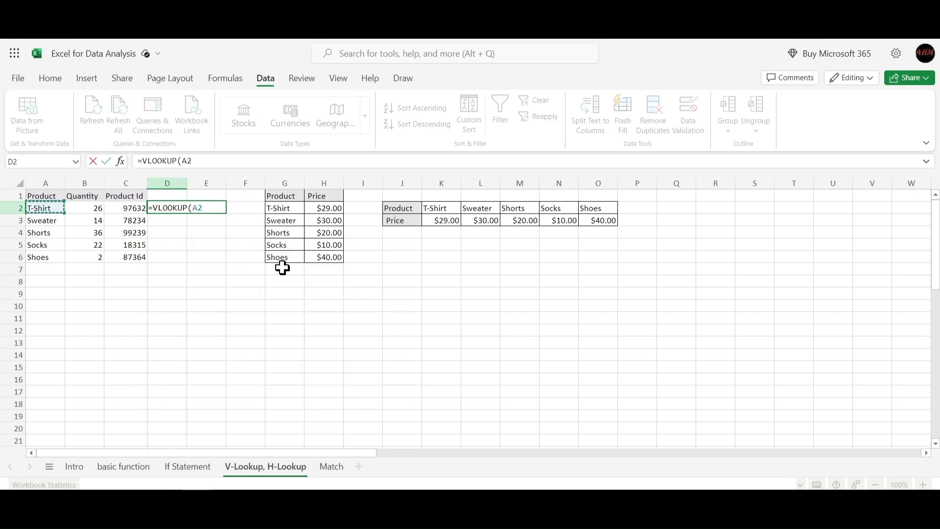
type(",")
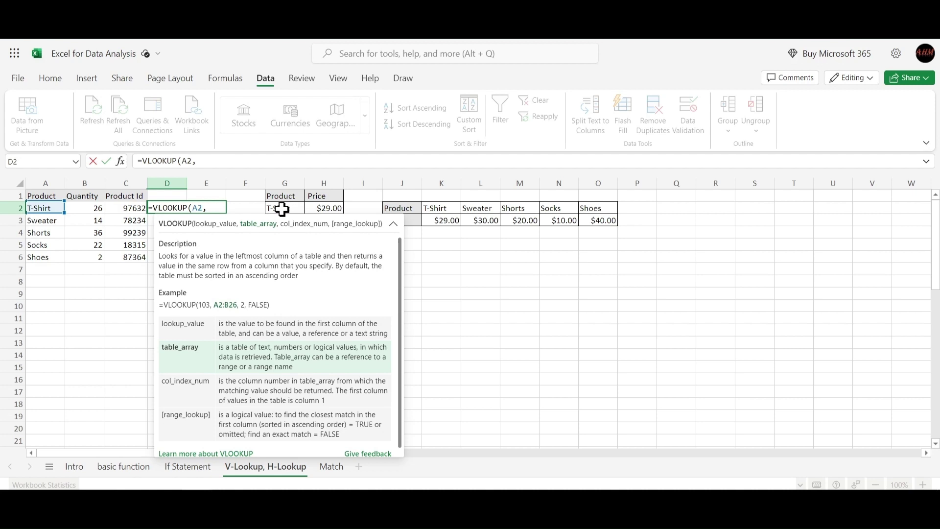
left_click_drag(281, 209, 325, 252)
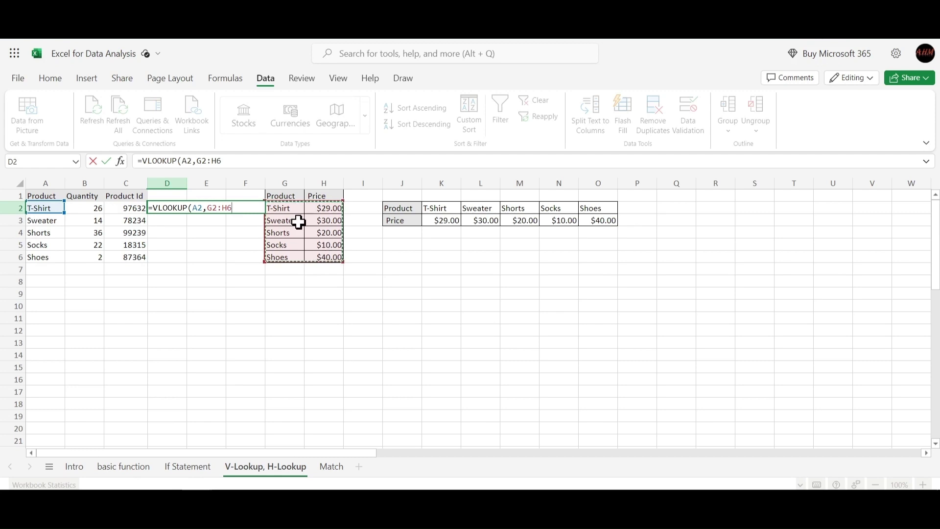
type(",")
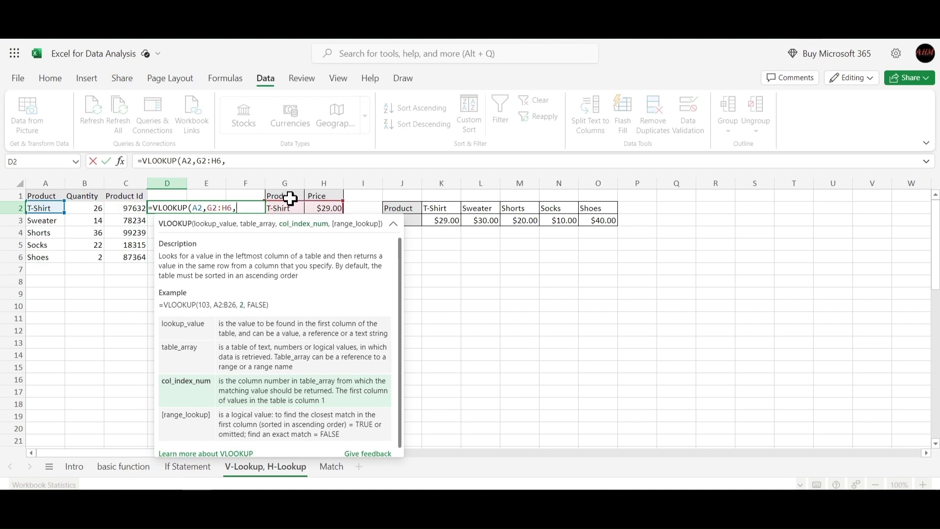
- Complete the VLOOKUP formula in D2 with column index 2 and FALSE for an exact match
type("2,")
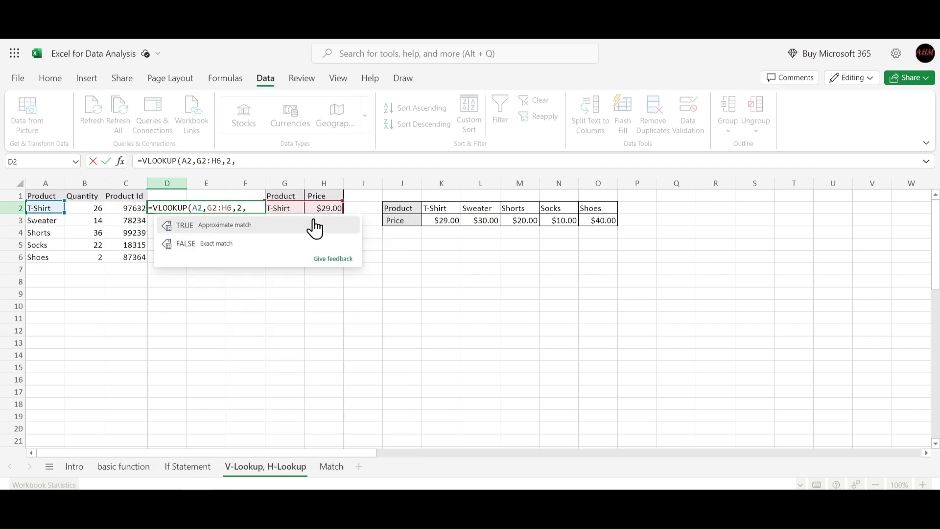
key("Down")
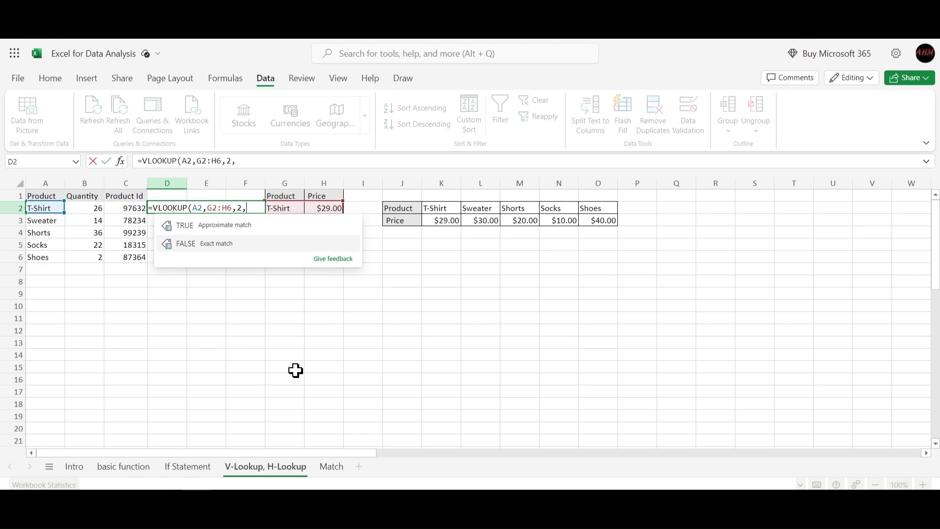
type("Fa")
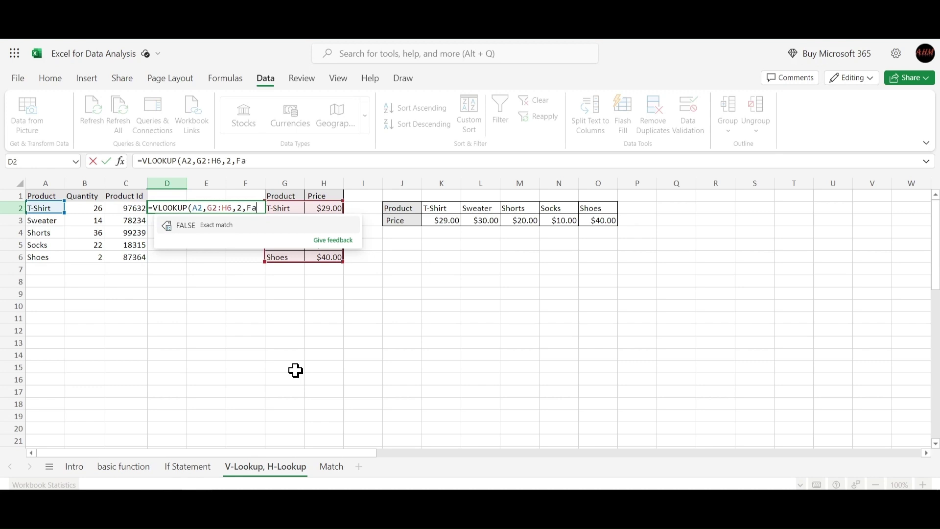
type("lse")
key("BackSpace")
key("BackSpace")
key("BackSpace")
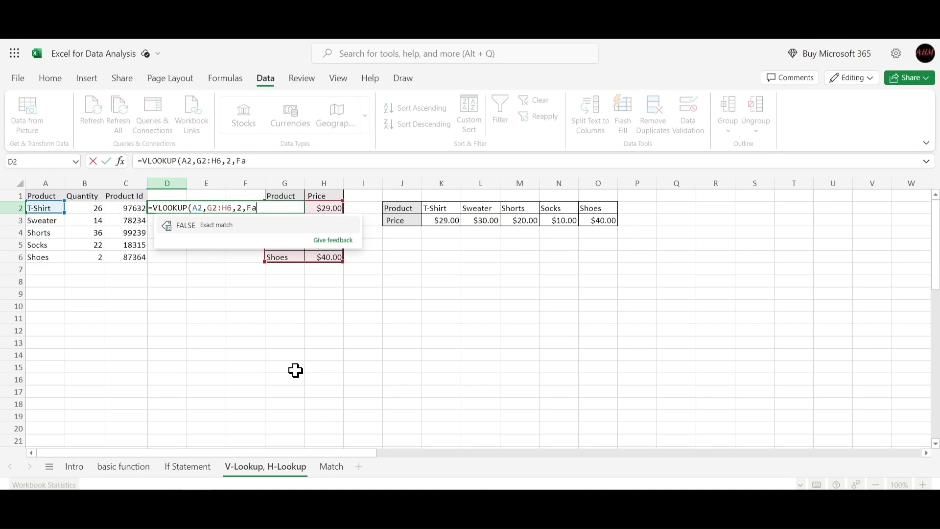
type("alse")
key("Return")
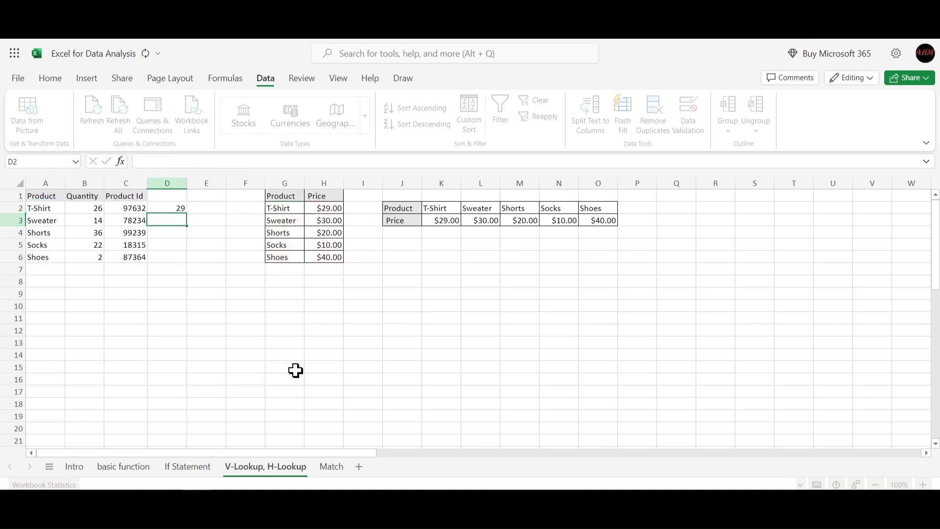
left_click(171, 207)
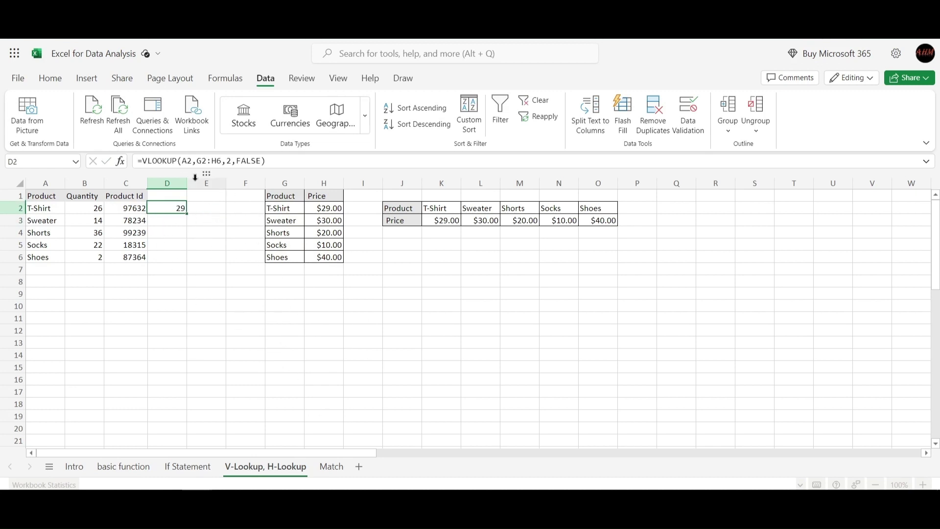
- Enter the header "Price (vlookup)" in D1 above the looked-up price
left_click(166, 194)
type("Price (")
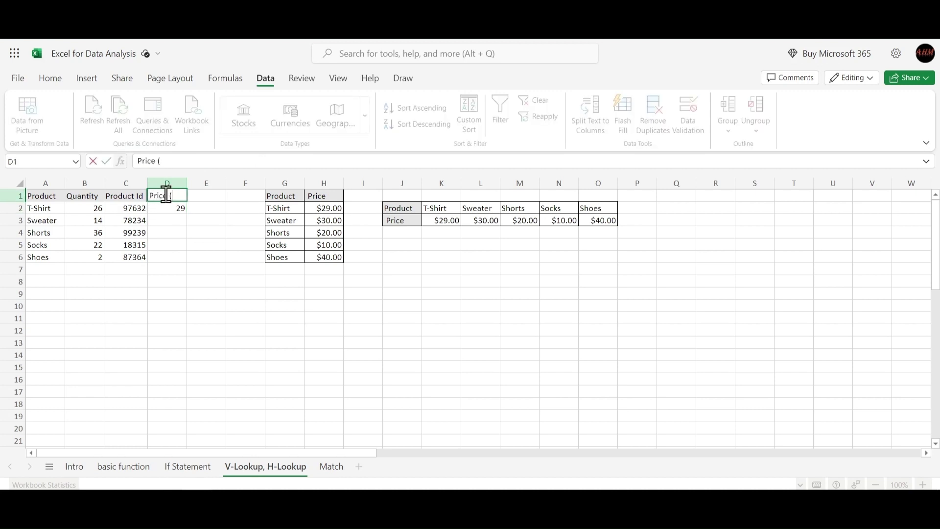
type("vlookup")
key("Return")
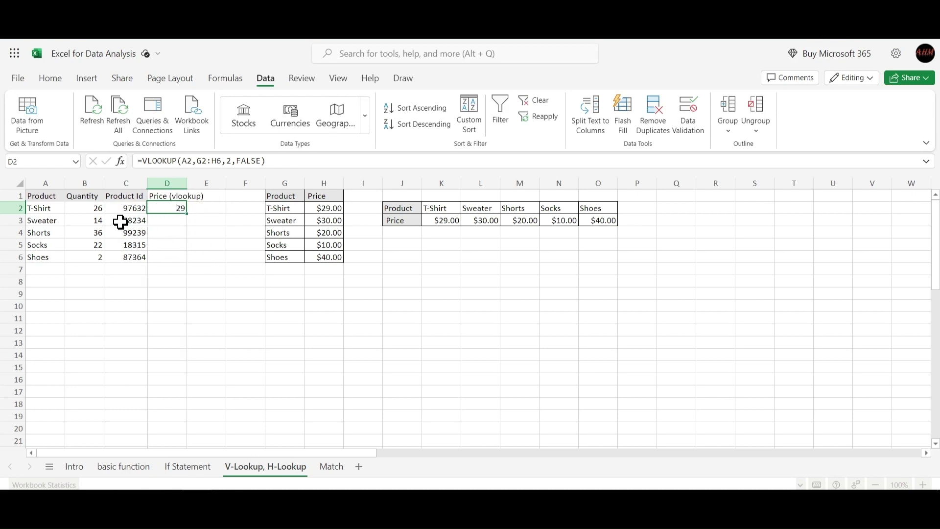
- Fill the VLOOKUP formula from D2 down through D6 for the remaining products
left_click(171, 220)
left_click(170, 206)
left_click_drag(187, 215, 181, 257)
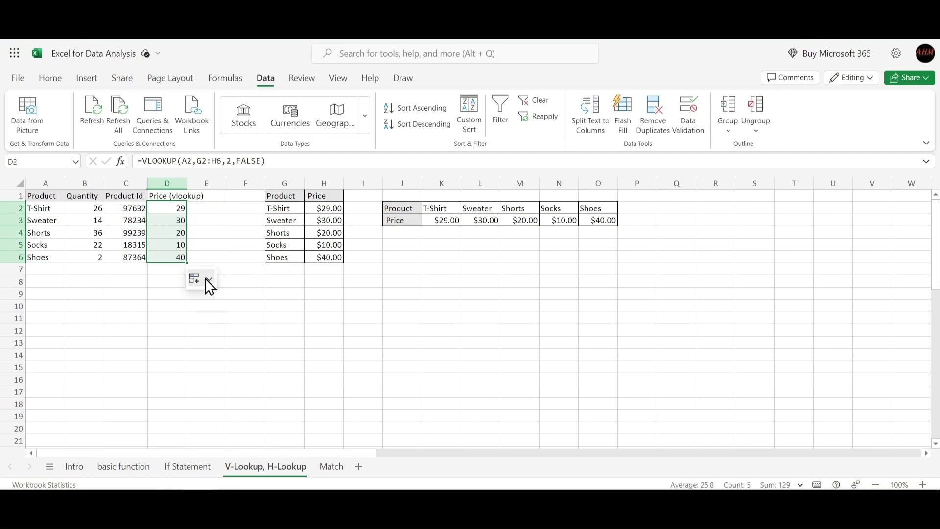
left_click(207, 279)
key("Escape")
left_click(315, 296)
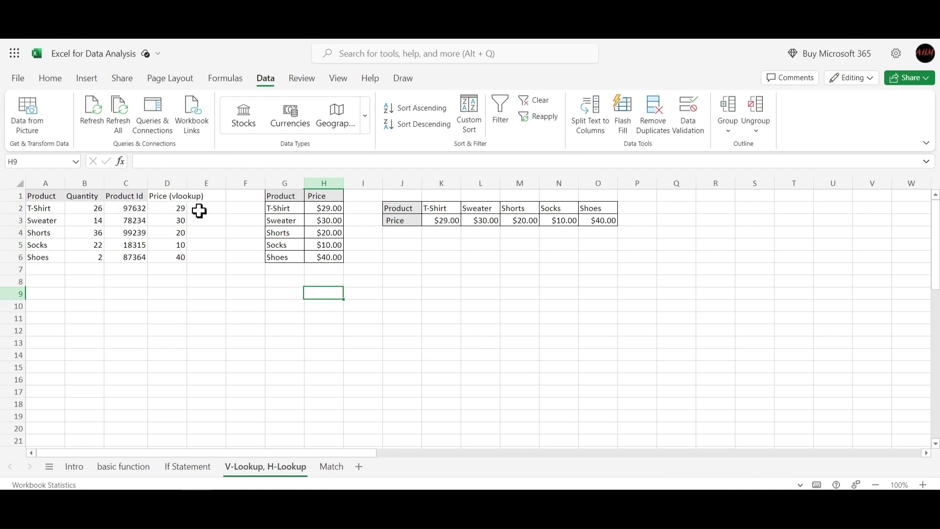
left_click_drag(177, 209, 169, 254)
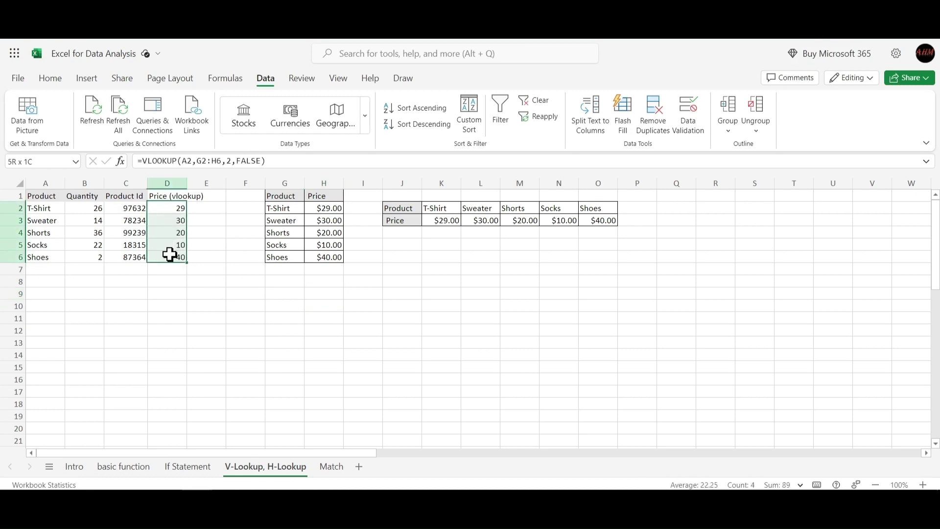
left_click(282, 326)
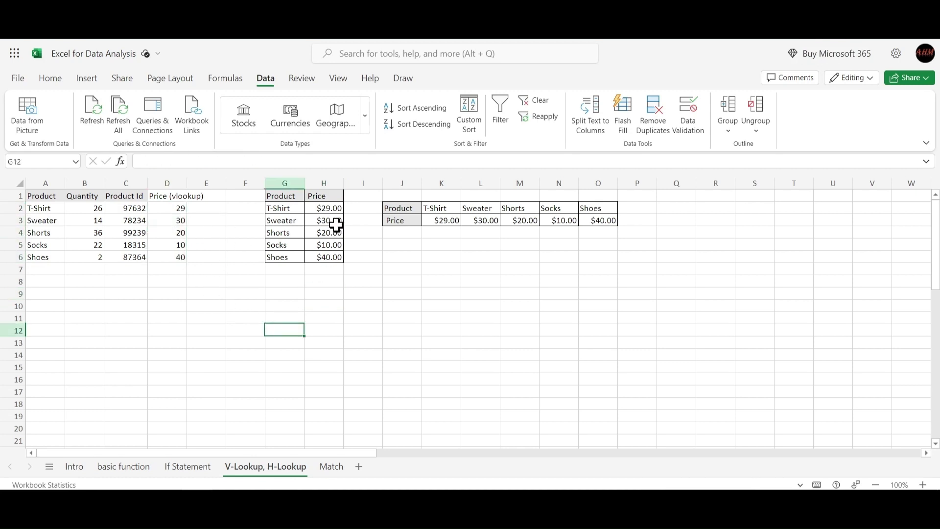
- Apply the Currency number format to D2:D6, matching the Price column of the vertical table
left_click(332, 209)
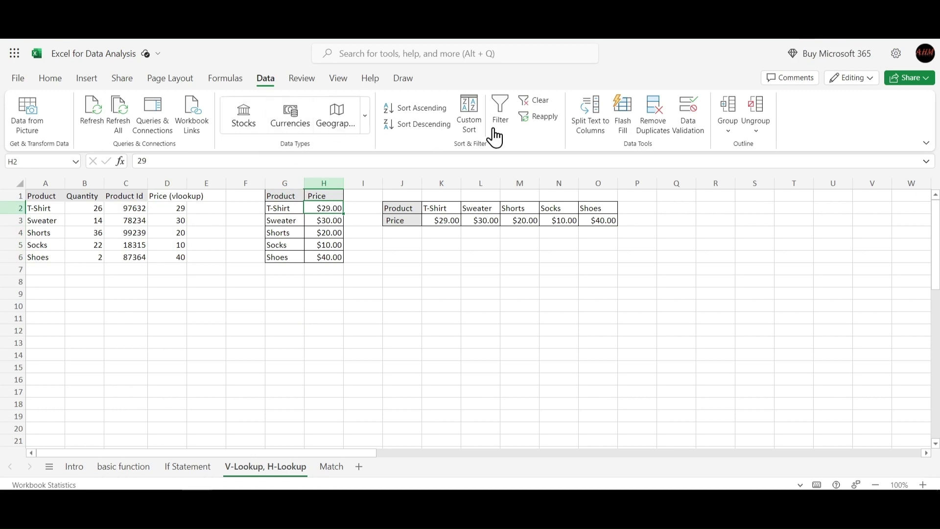
left_click(58, 74)
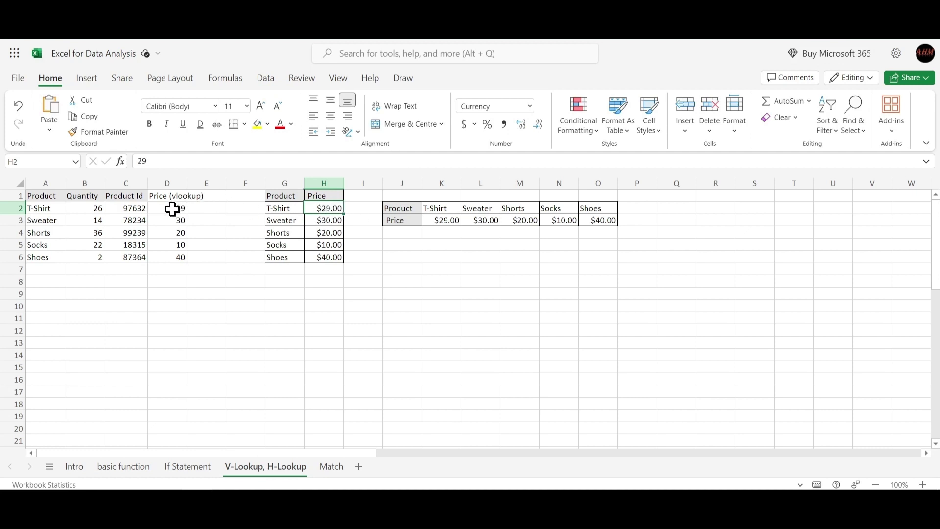
left_click_drag(172, 210, 171, 255)
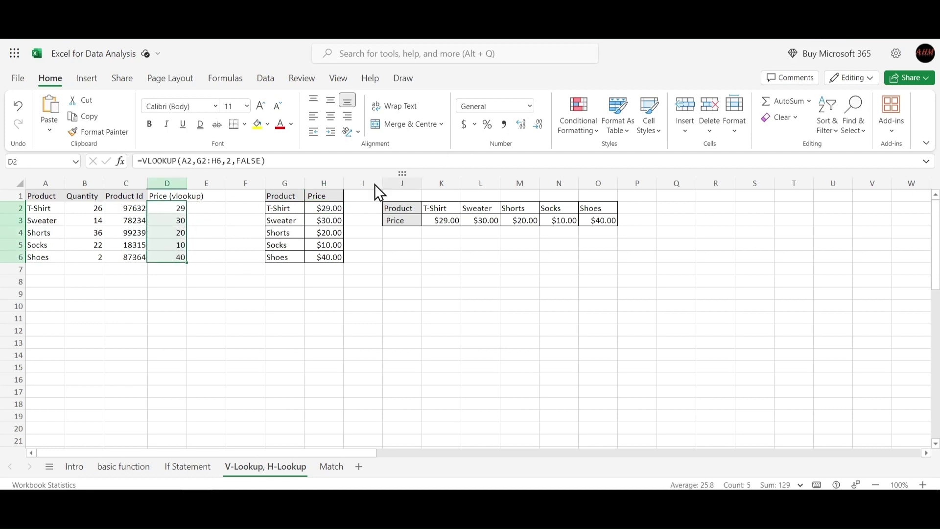
left_click(531, 104)
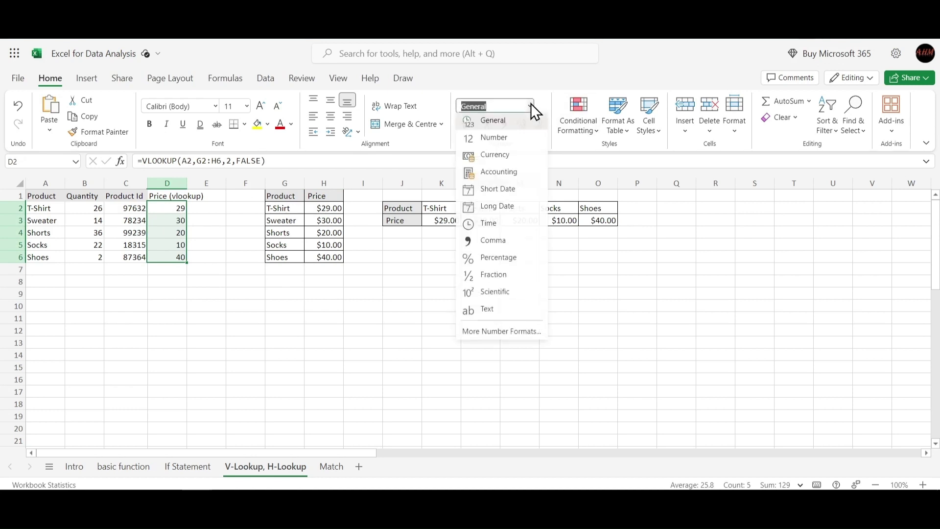
left_click(499, 155)
left_click(244, 306)
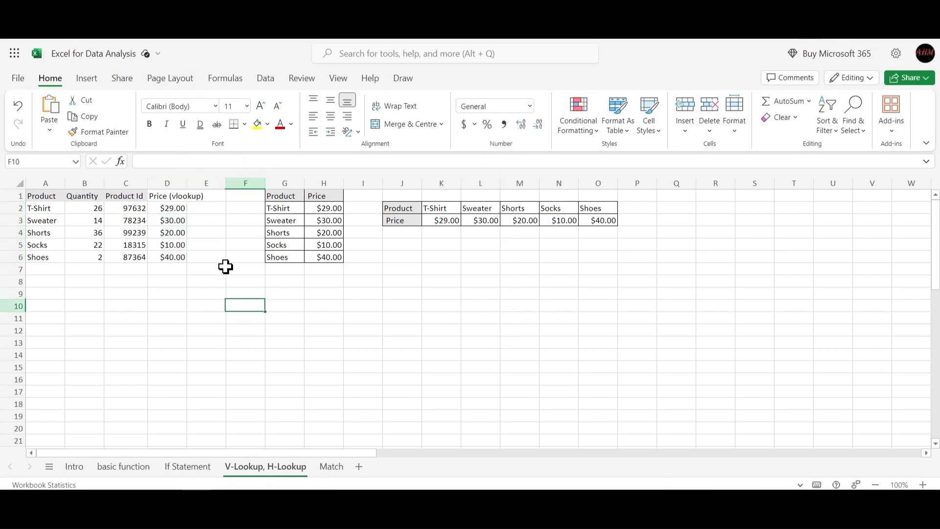
- Start an HLOOKUP formula in E1 with A2 as the lookup value
left_click(212, 198)
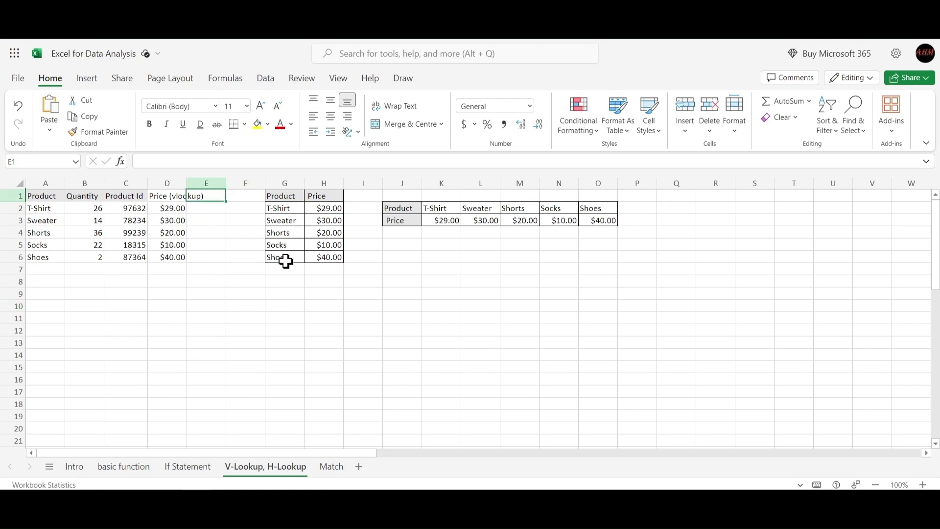
type("=")
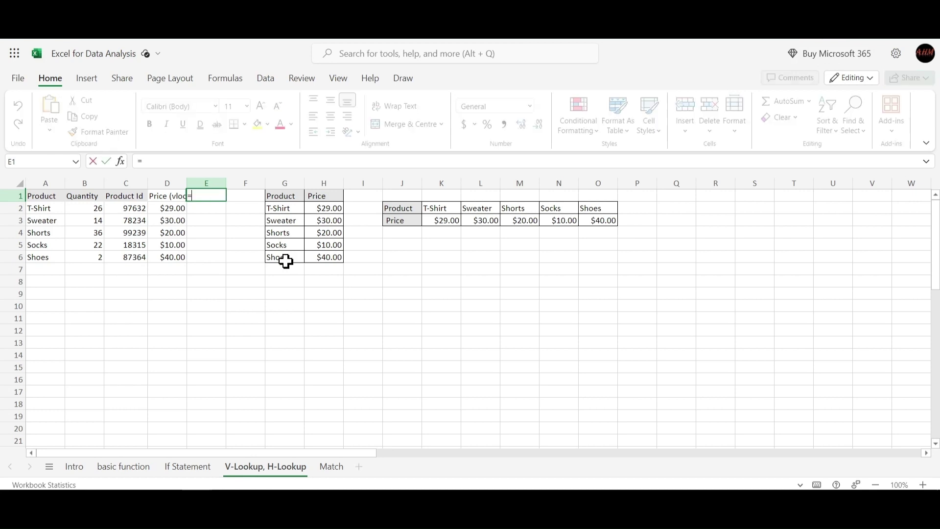
type("L")
key("BackSpace")
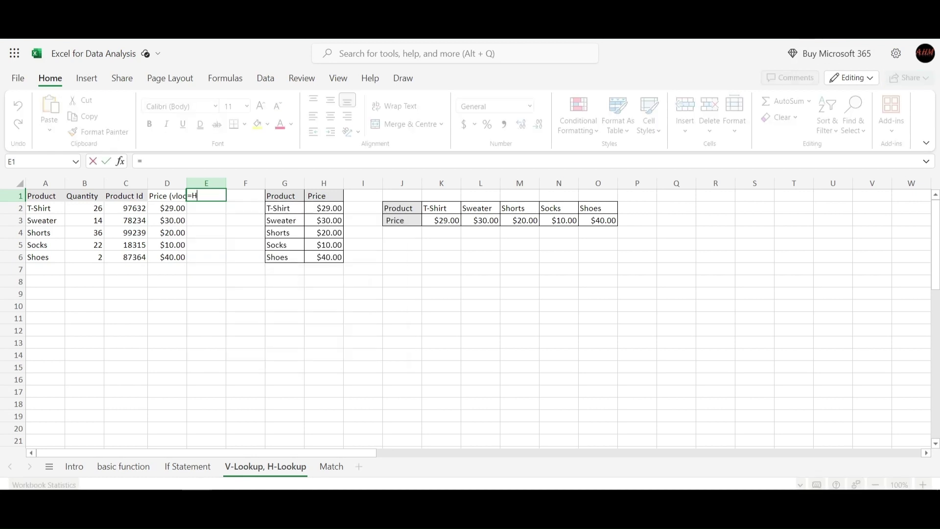
type("H1")
key("Tab")
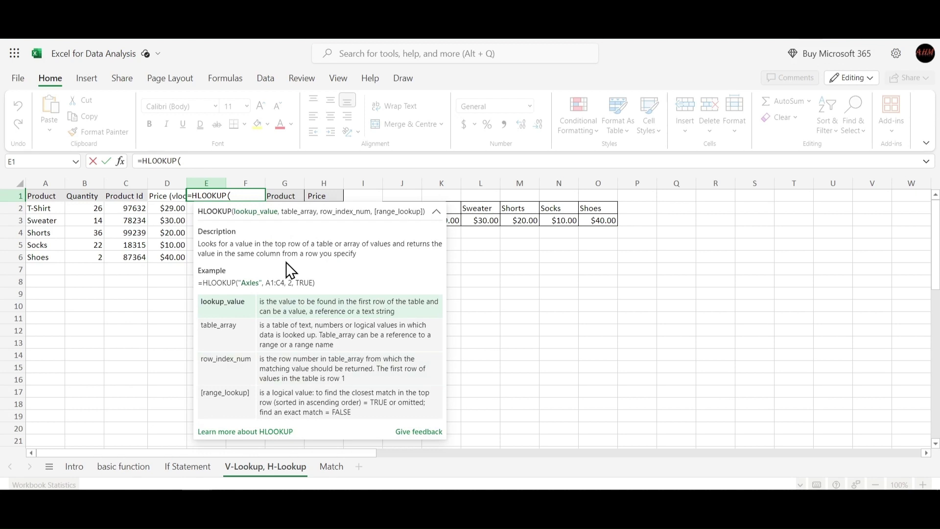
left_click(46, 212)
type(",")
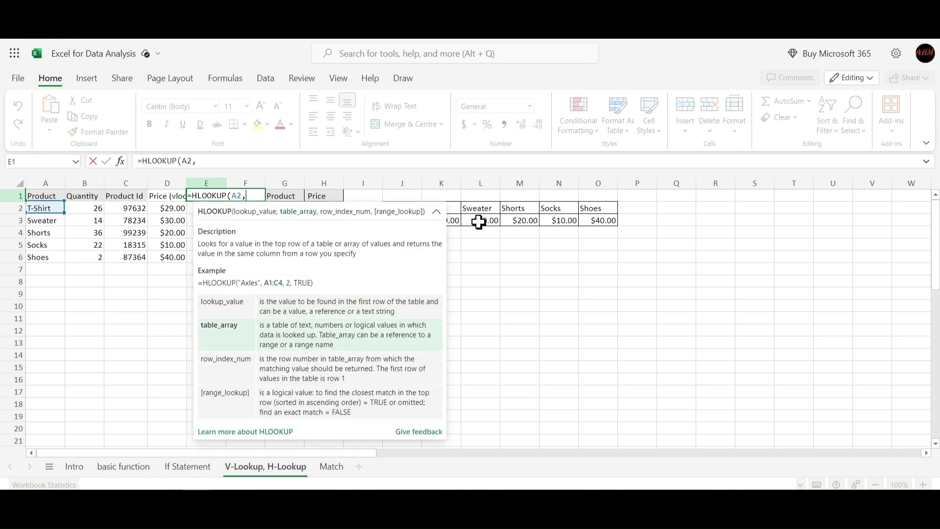
- Complete the HLOOKUP formula in E1 with J2:O3 as the table array, row index 2 and FALSE for an exact match
left_click_drag(399, 208, 596, 221)
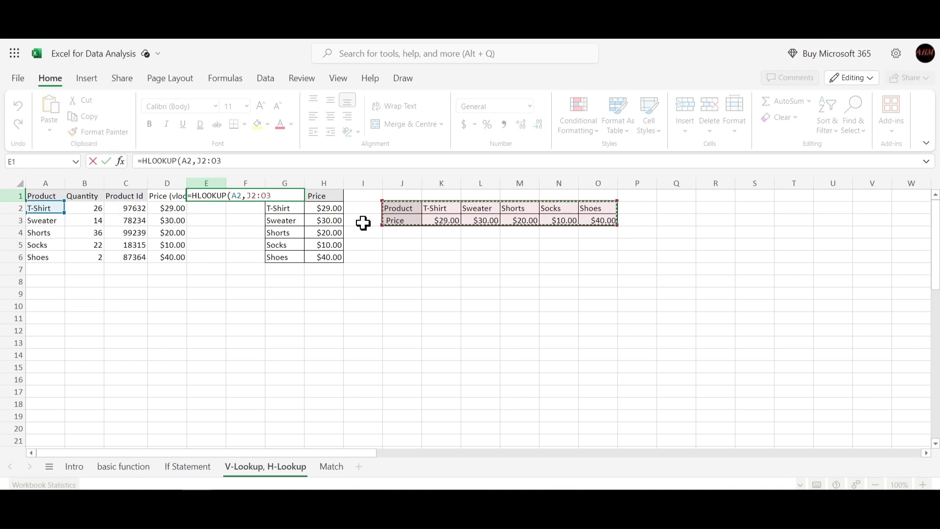
type(",")
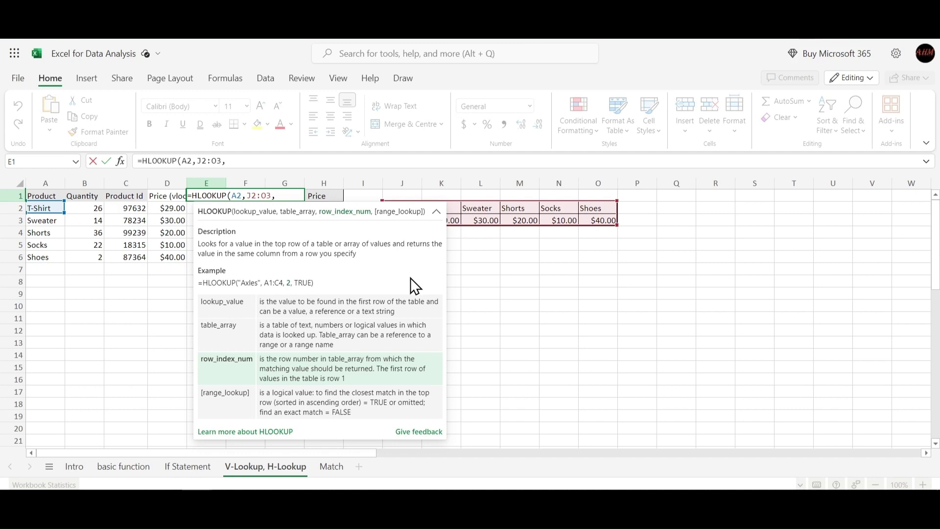
type("2,")
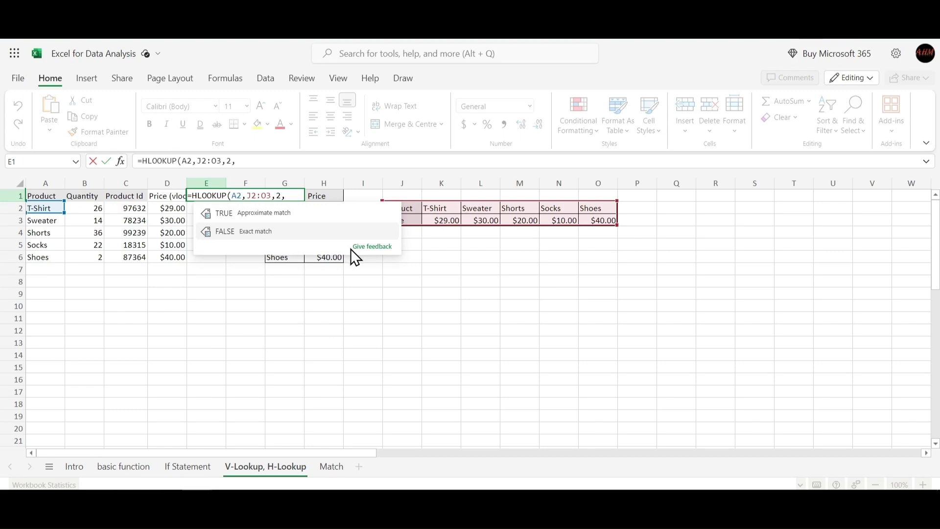
type("False)")
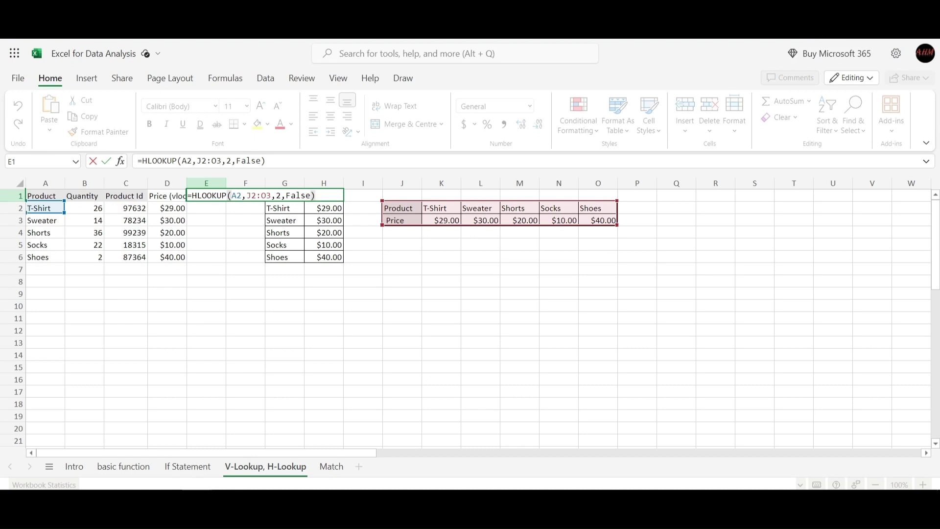
key("Return")
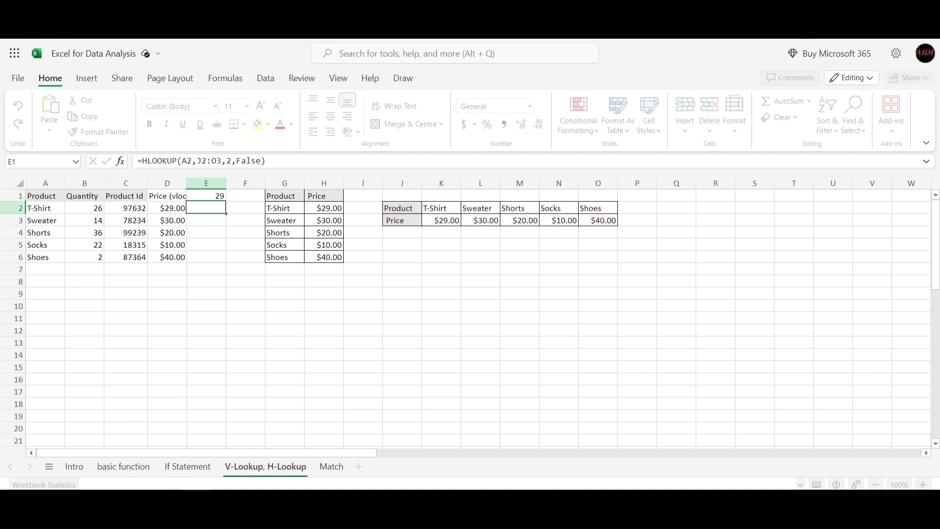
- Try to copy the HLOOKUP formula from E1 into E2
left_click(210, 197)
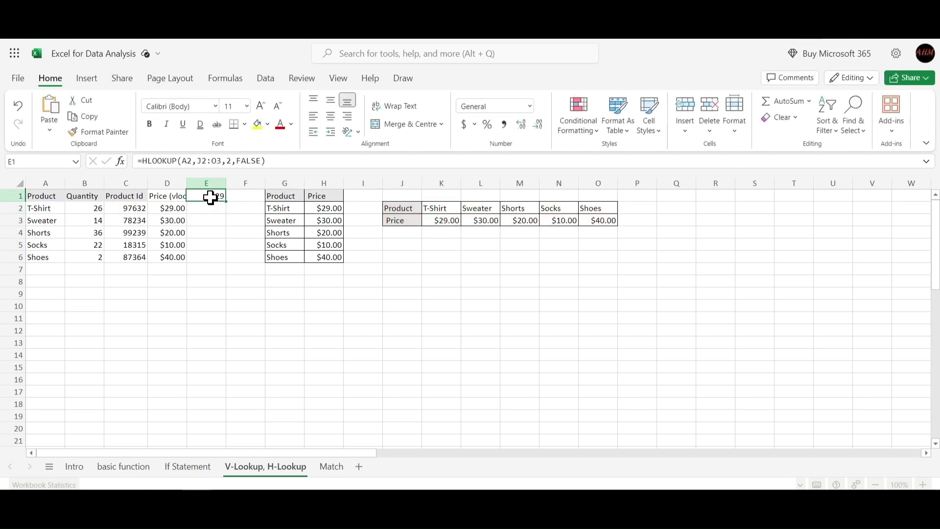
key("ctrl+c")
left_click(212, 210)
key("ctrl+v")
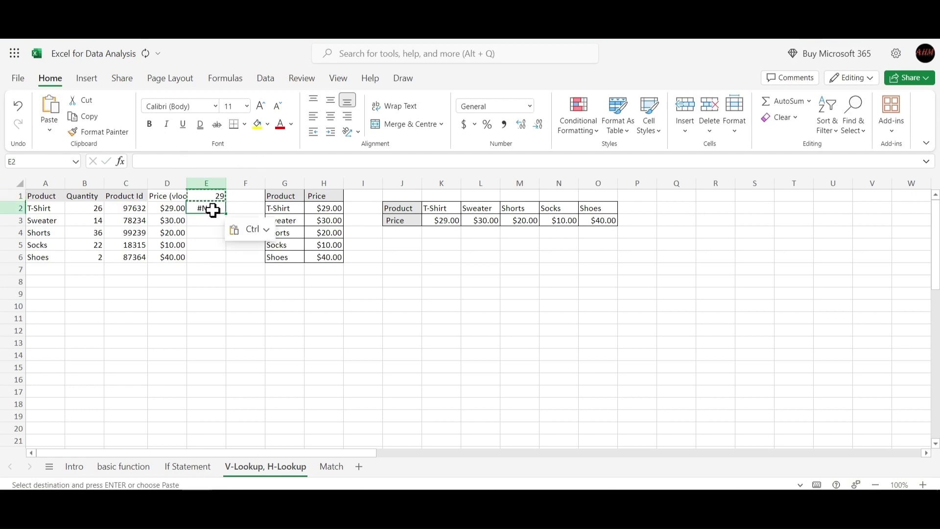
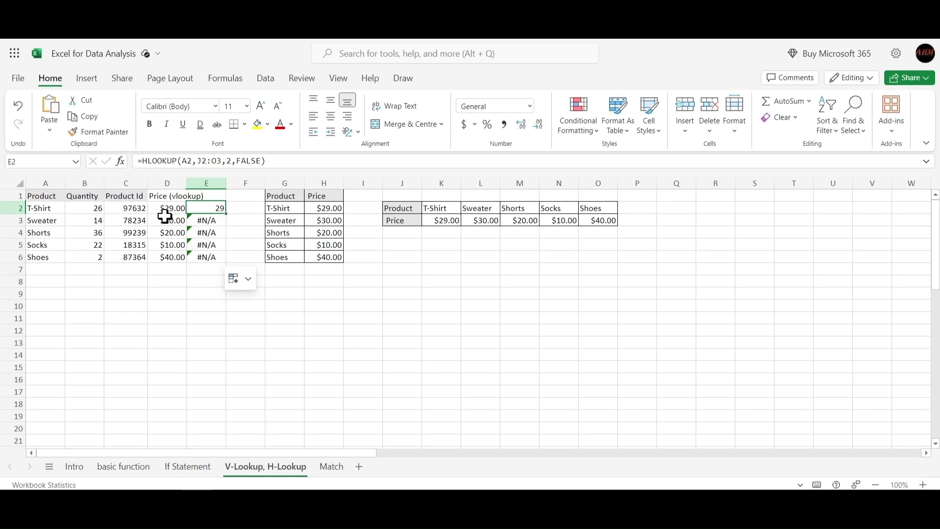
- Compare the table ranges in the D3 and E3 lookup formulas, checking the earlier slides of the Google Slides tutorial deck in between
left_click(165, 217)
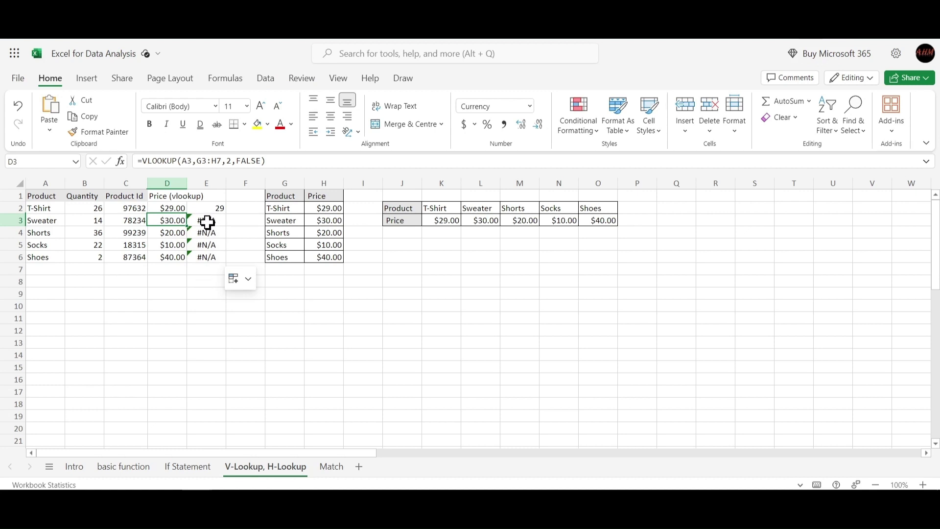
left_click(137, 30)
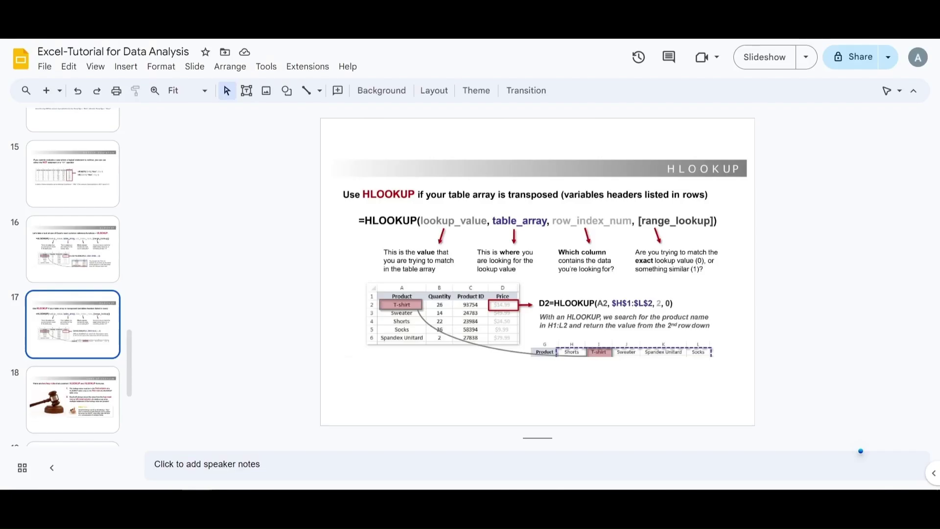
scroll(98, 199, "up", 9)
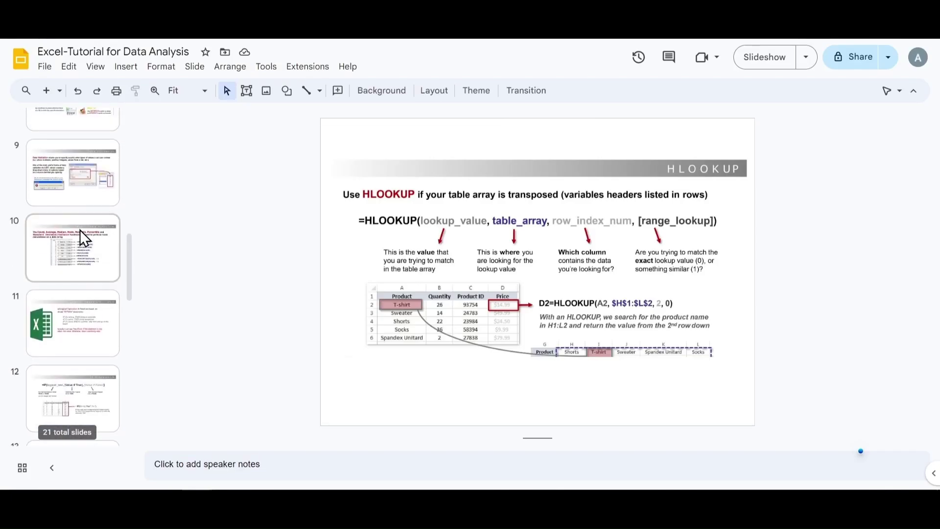
scroll(80, 230, "up", 7)
left_click(60, 209)
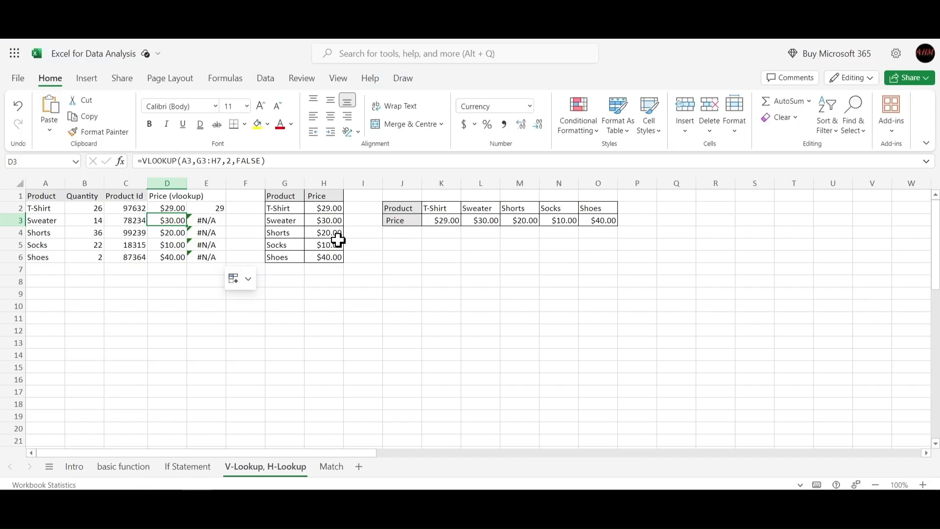
left_click(211, 223)
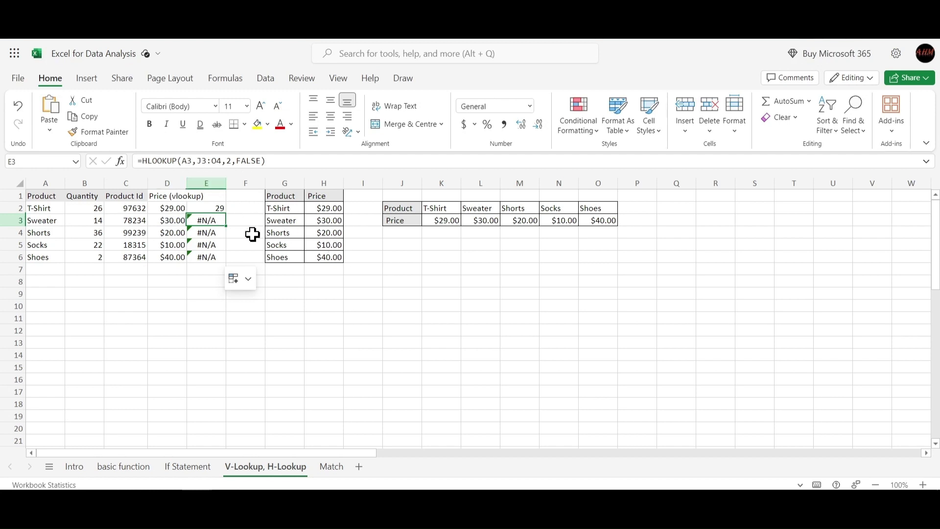
- Compare the table arrays of the HLOOKUP formulas in E2 and E3 with the horizontal price table's corner cells in columns J and O
left_click(404, 232)
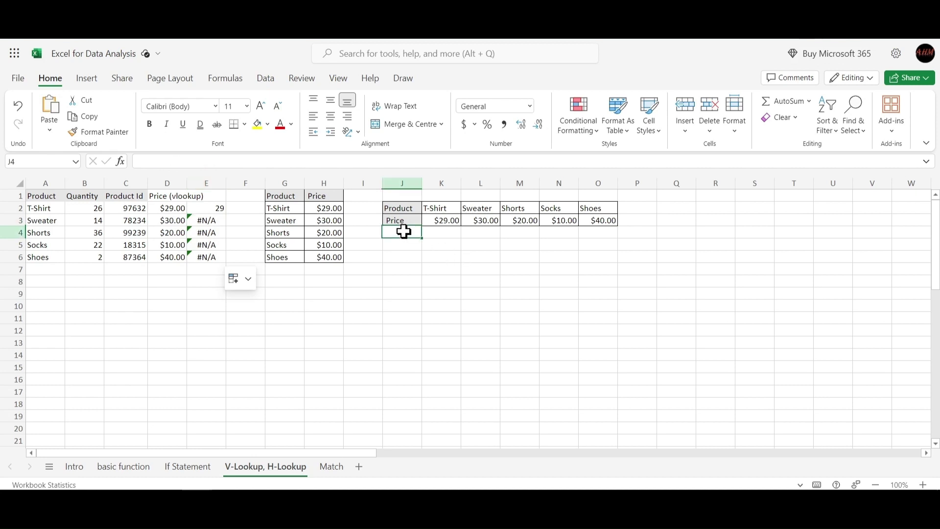
left_click(401, 221)
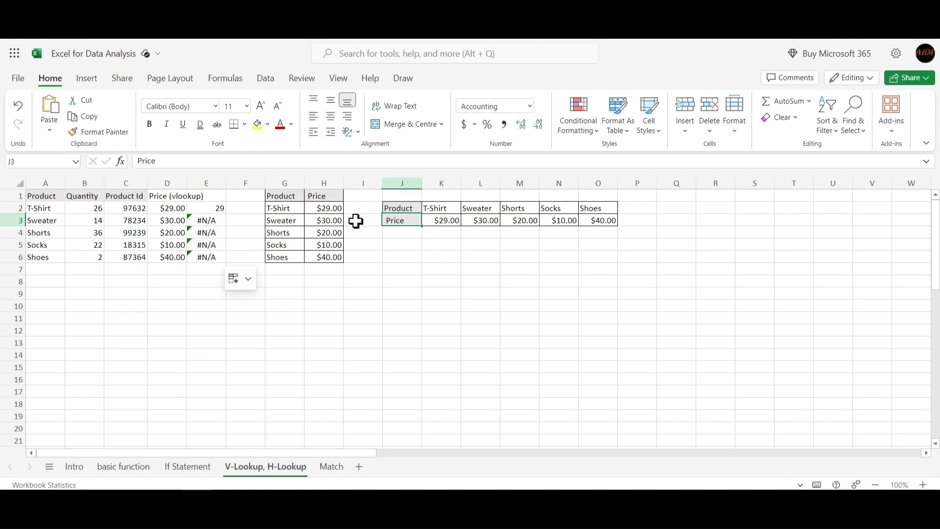
left_click(212, 222)
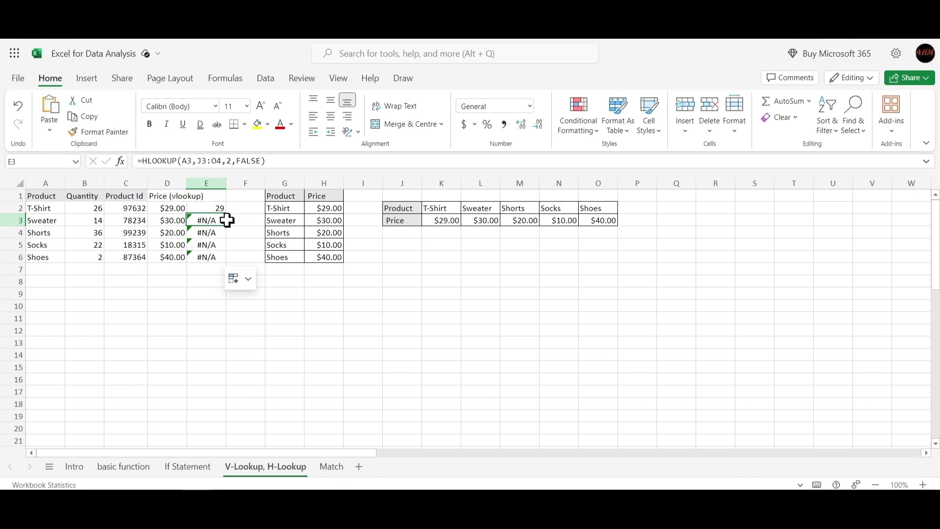
left_click(210, 209)
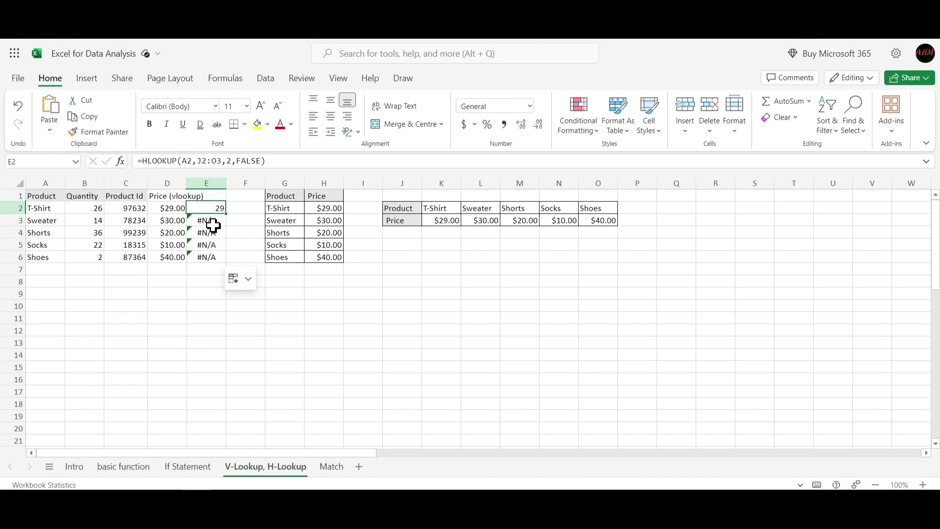
left_click(211, 224)
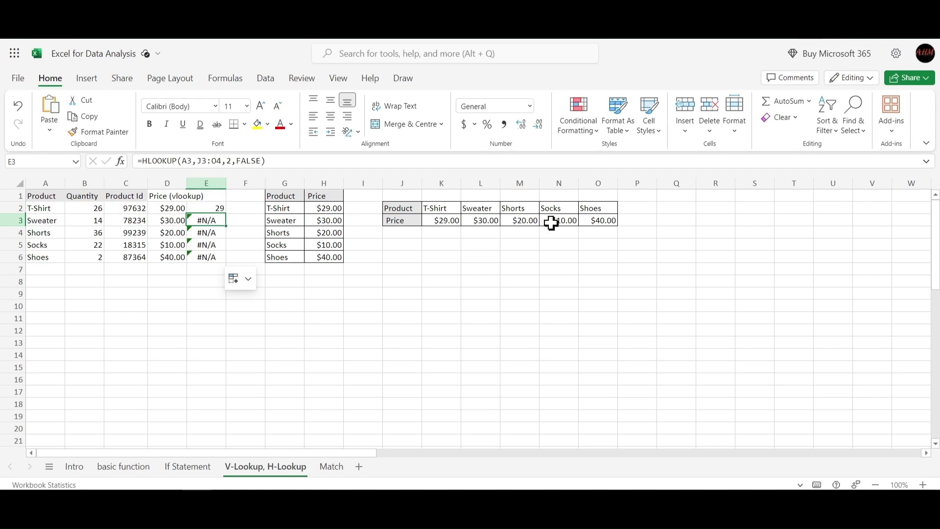
left_click(604, 221)
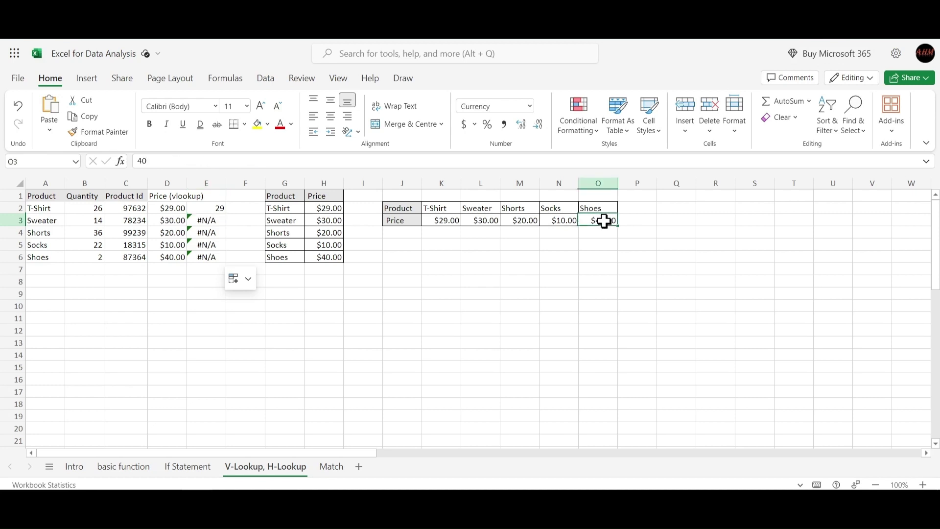
left_click(602, 230)
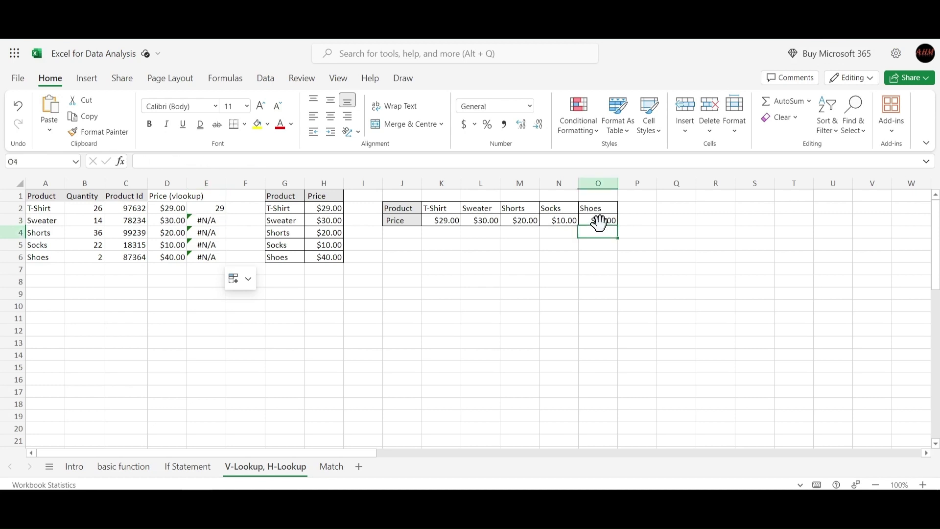
left_click(600, 221)
left_click(403, 223)
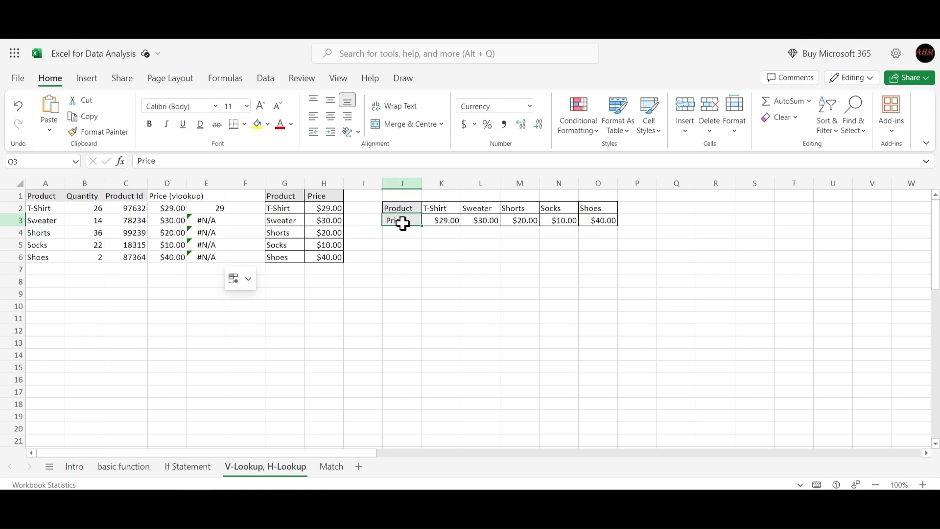
left_click(598, 222)
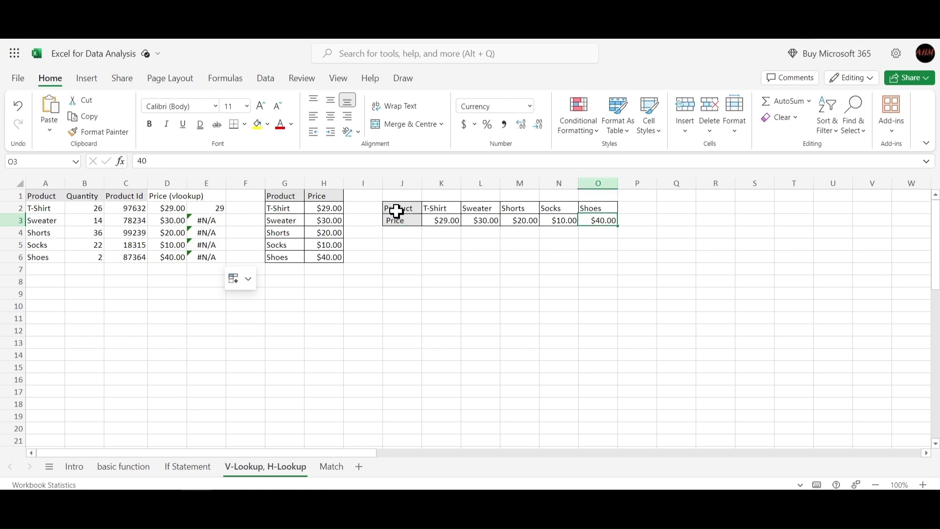
- Recheck the E2 and E3 formulas against J2 and J3, and highlight the range J3:O4 that the E3 formula searches
left_click(204, 219)
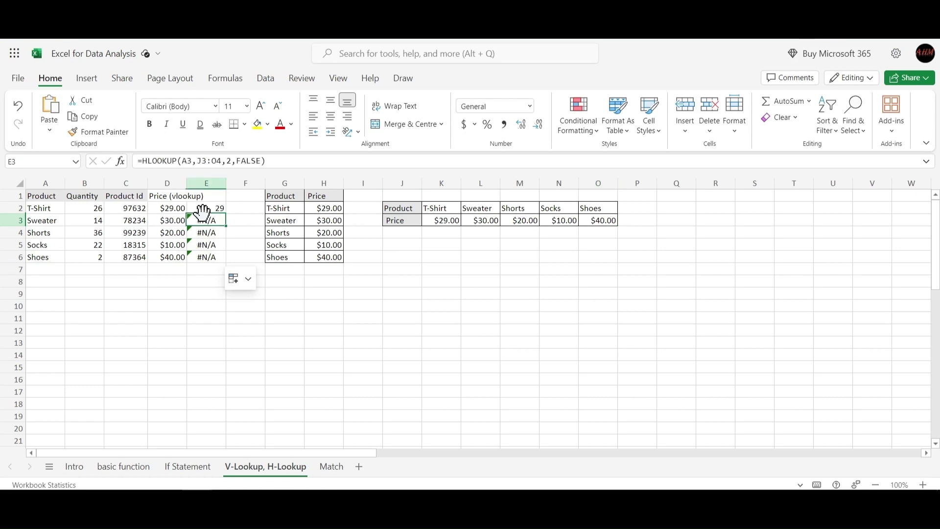
left_click(203, 211)
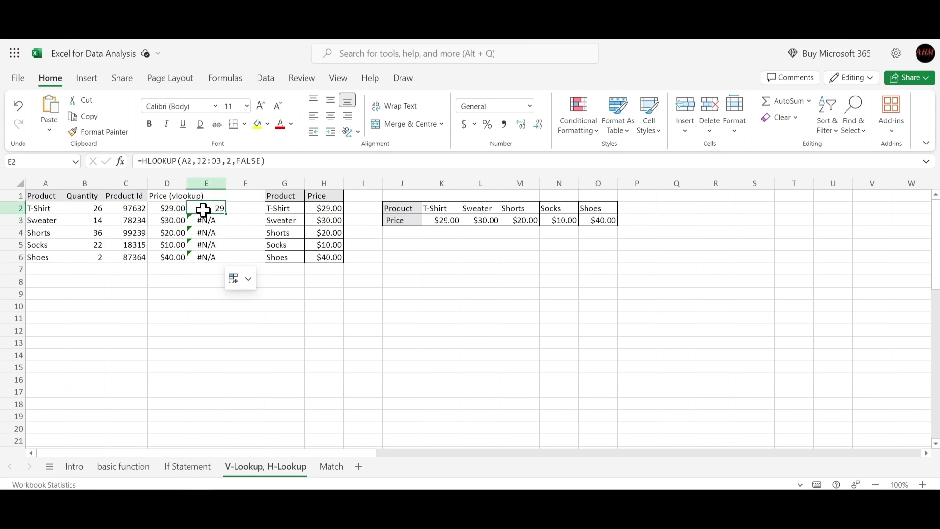
left_click(397, 220)
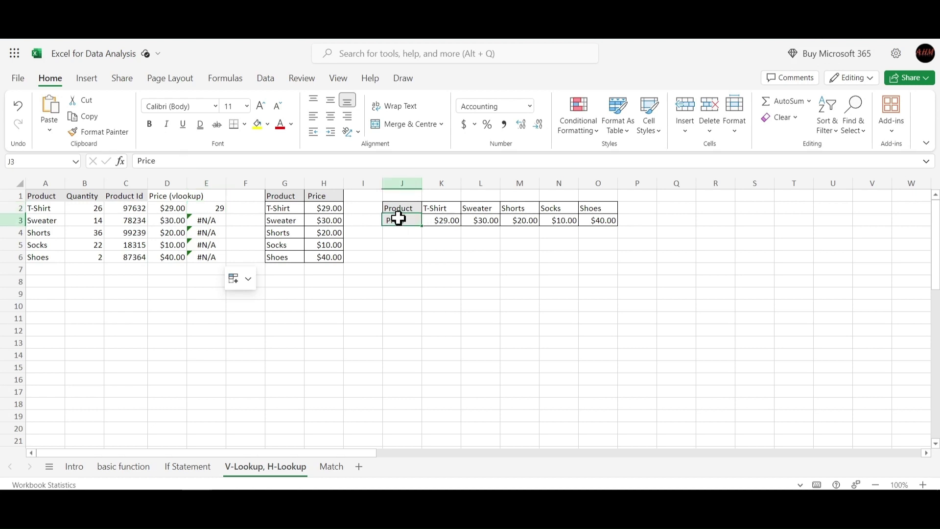
left_click(404, 207)
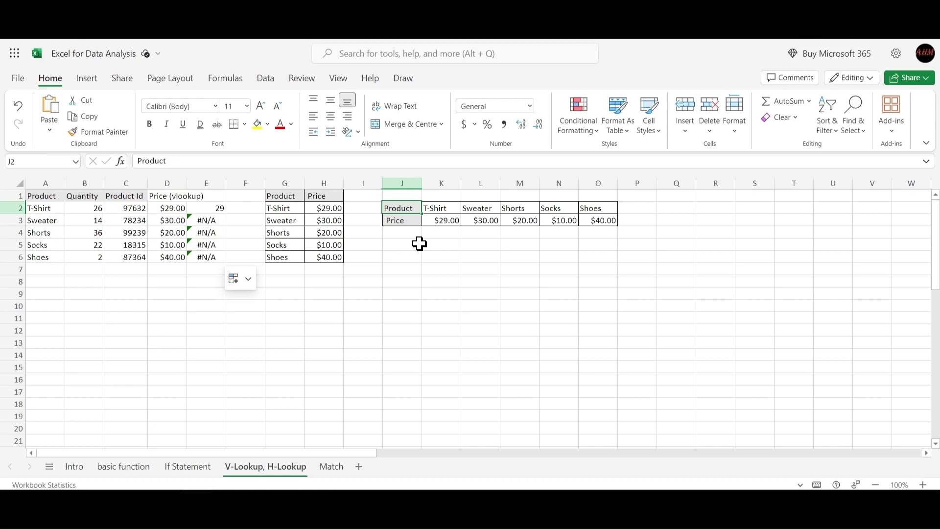
left_click(213, 211)
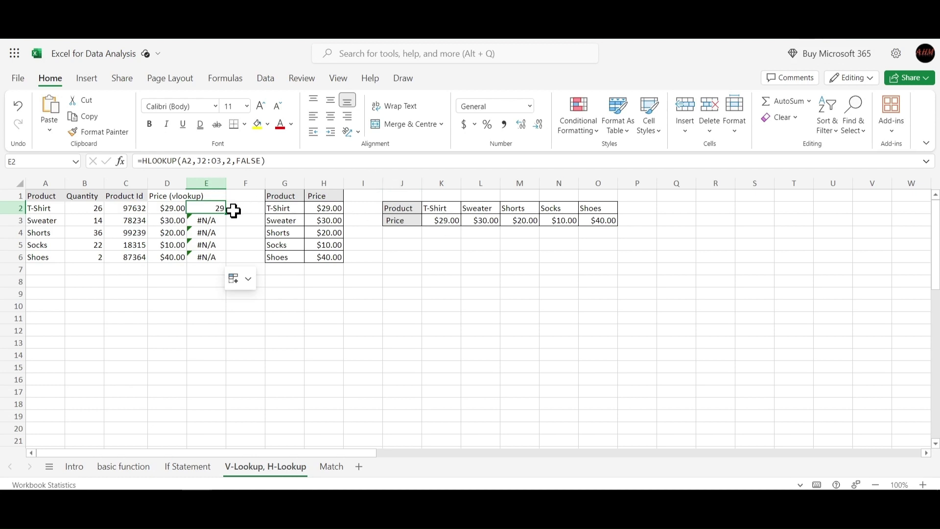
left_click(211, 220)
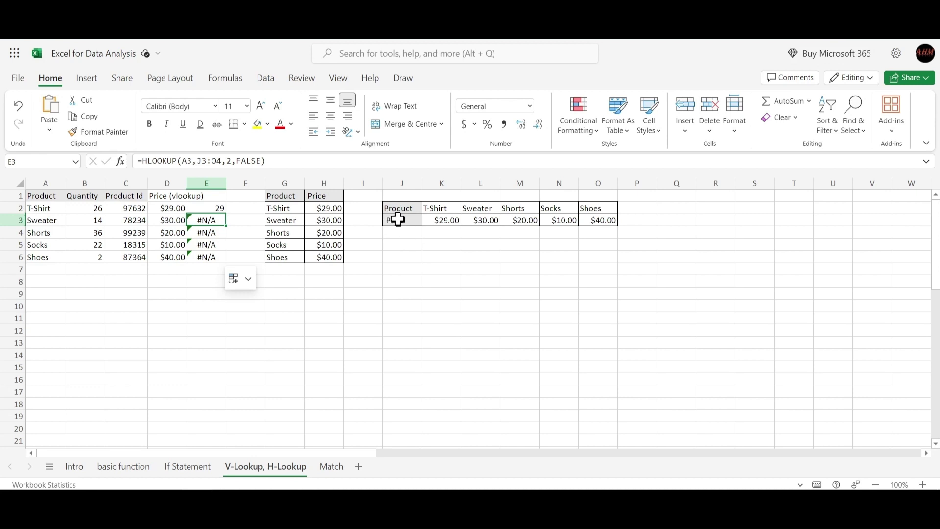
left_click_drag(398, 224, 595, 234)
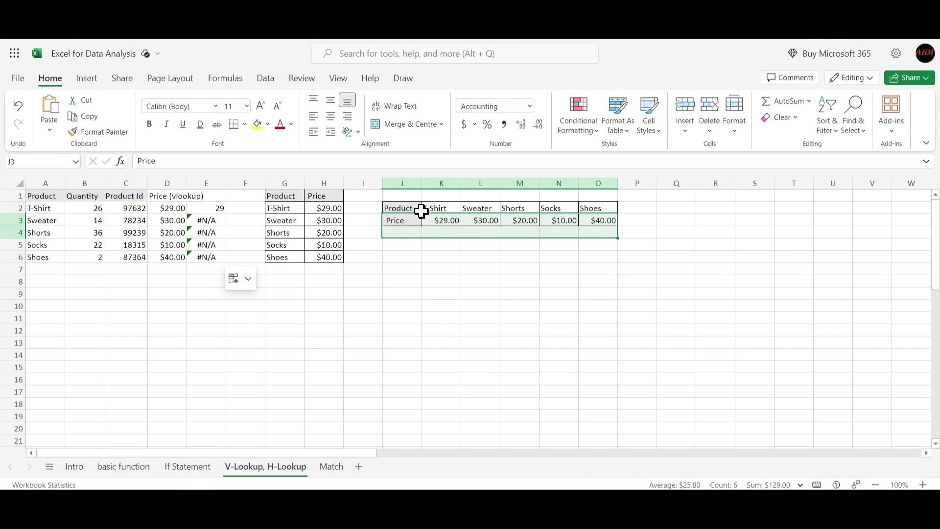
- Make the end of the table array in the E2 HLOOKUP formula absolute as $O$3
left_click(215, 208)
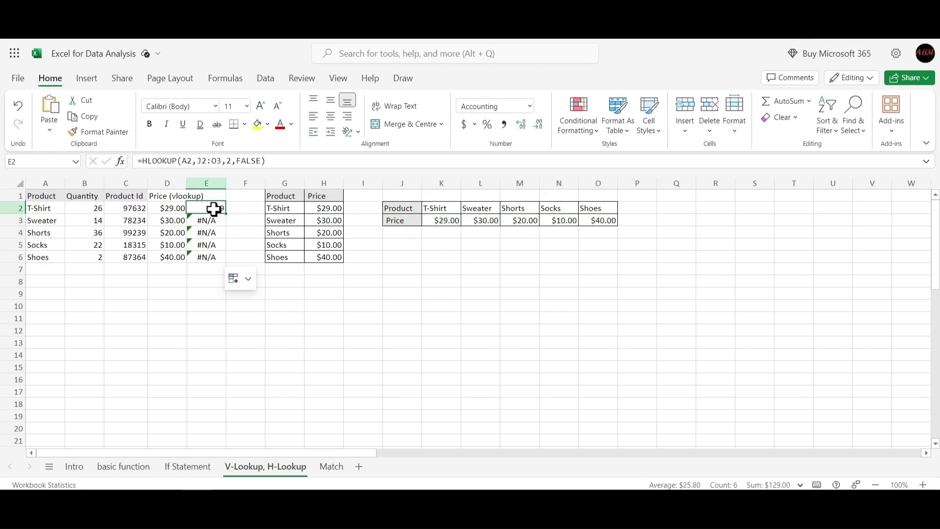
left_click(214, 160)
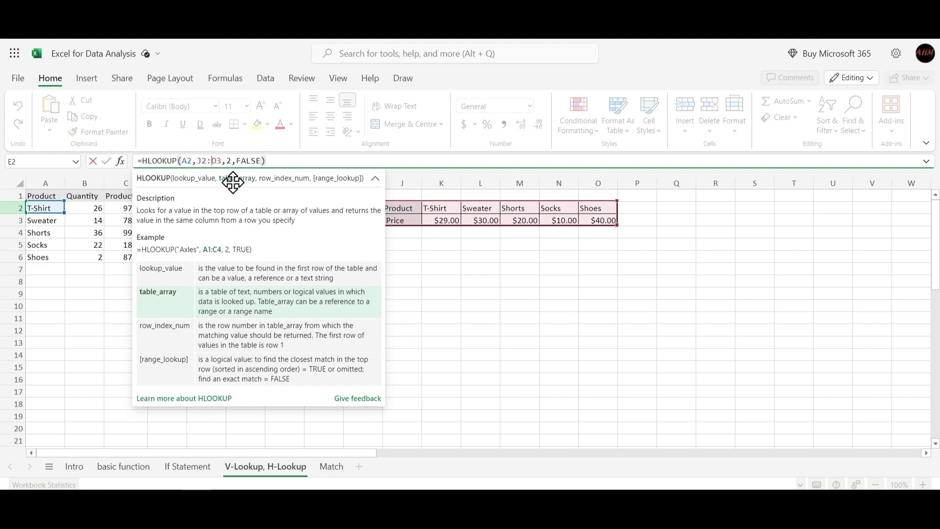
key("F4")
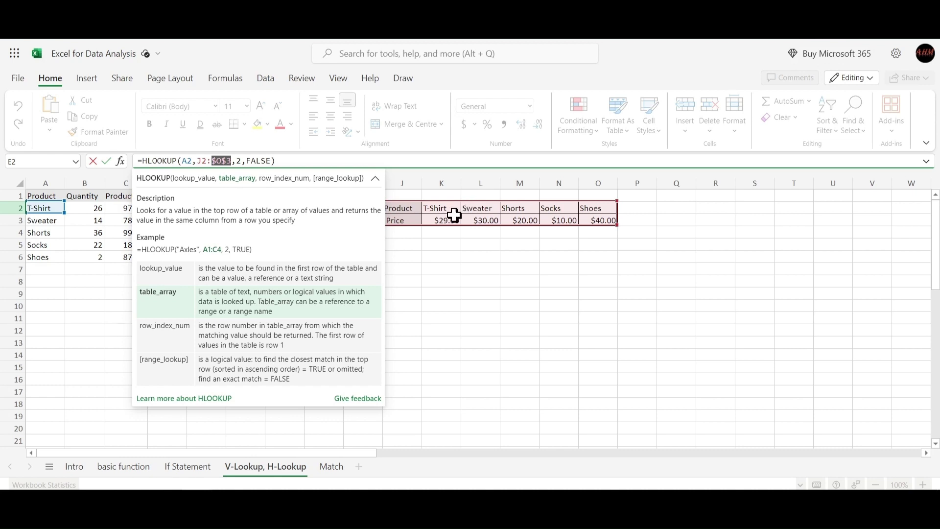
left_click(446, 256)
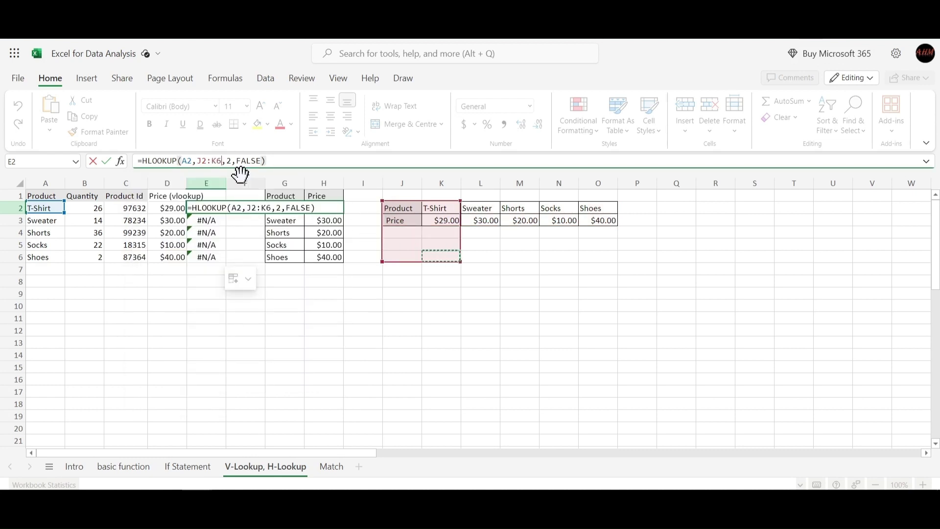
key("ctrl+z")
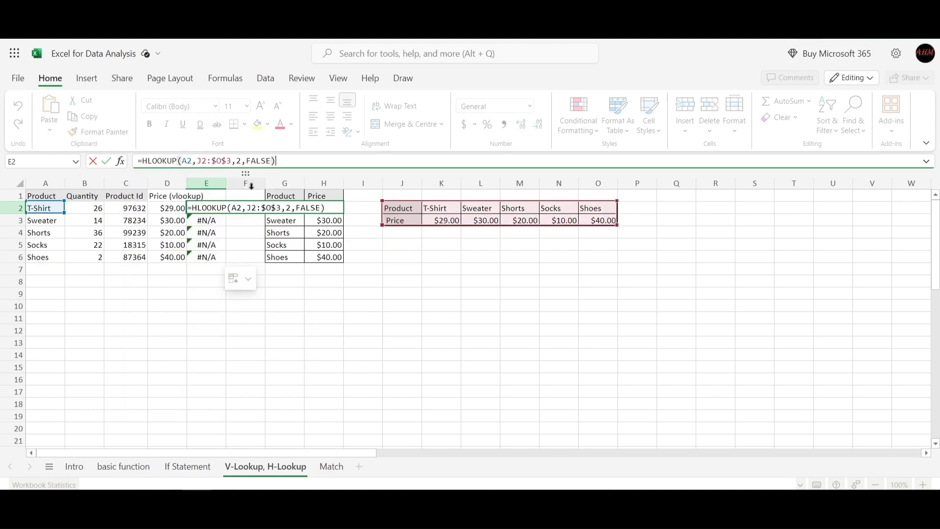
key("Return")
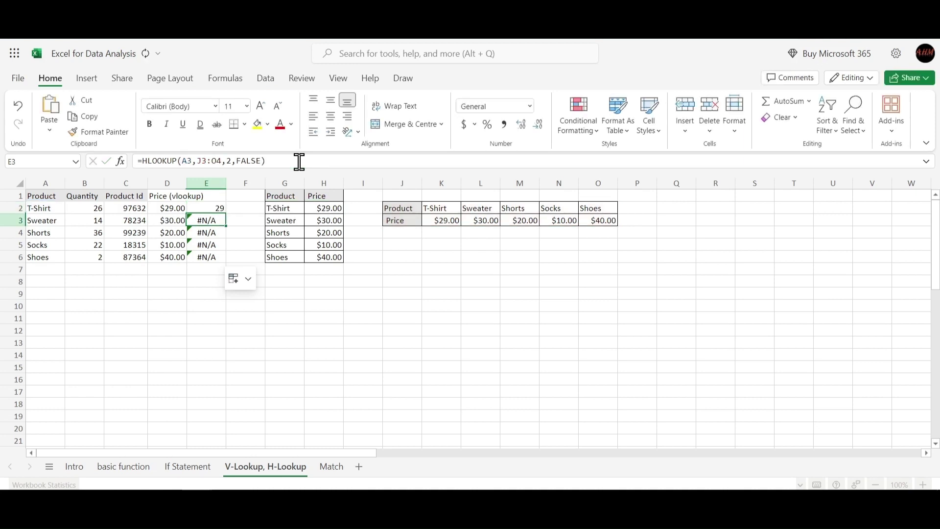
- Fill the HLOOKUP formula from E2 down to E6 and inspect the references in E2 and E3
left_click(206, 210)
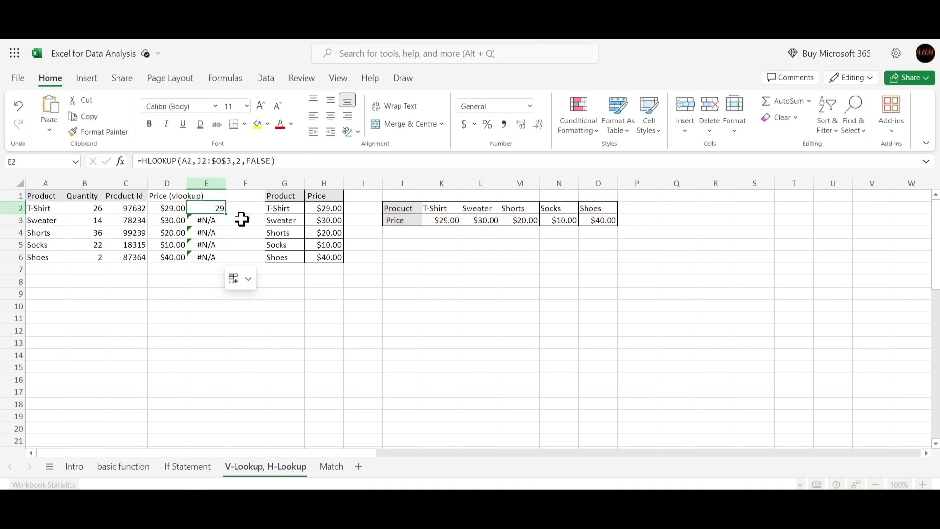
left_click_drag(225, 213, 226, 257)
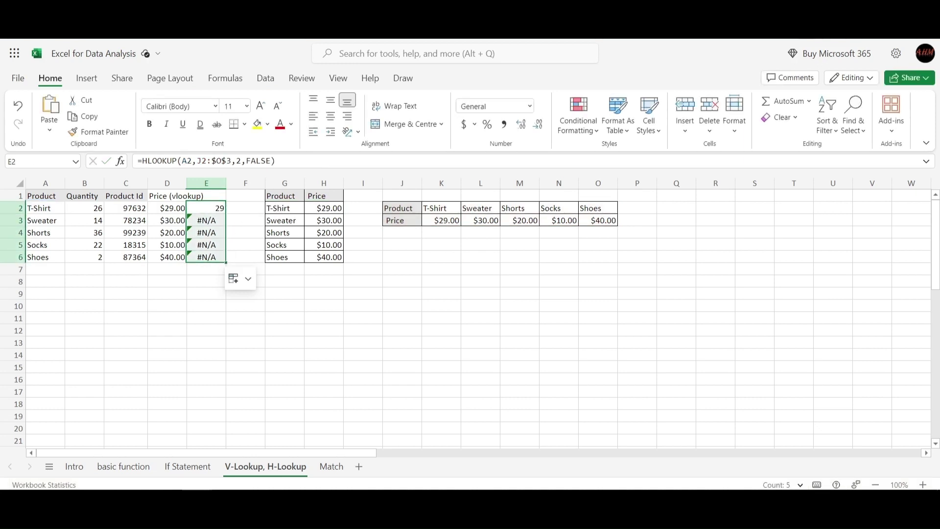
left_click(205, 210)
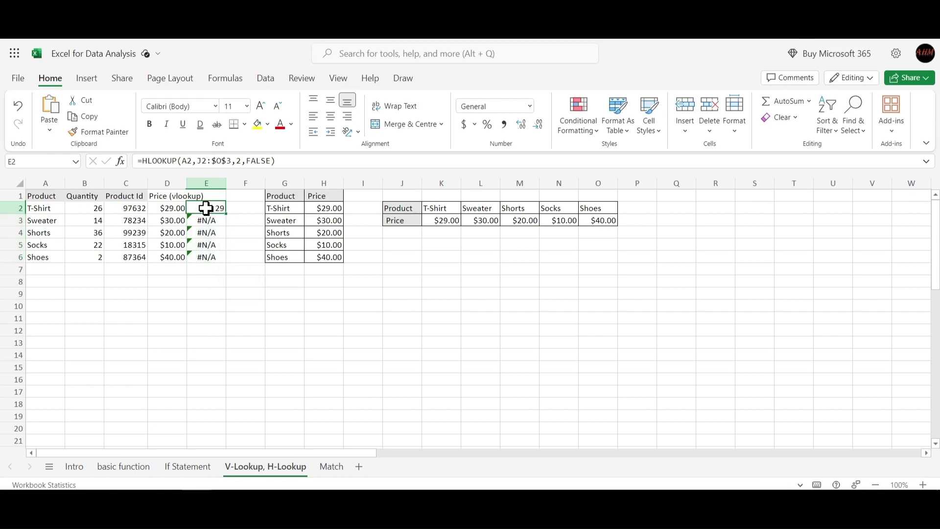
left_click(207, 220)
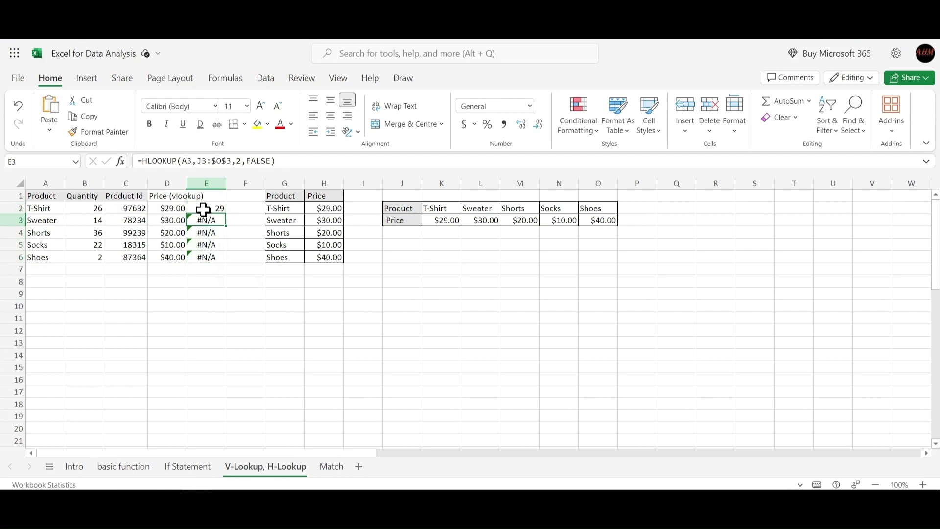
- Make the start of the table array in the E2 HLOOKUP formula absolute as $J$2 and fill the formula down to E6
left_click(205, 207)
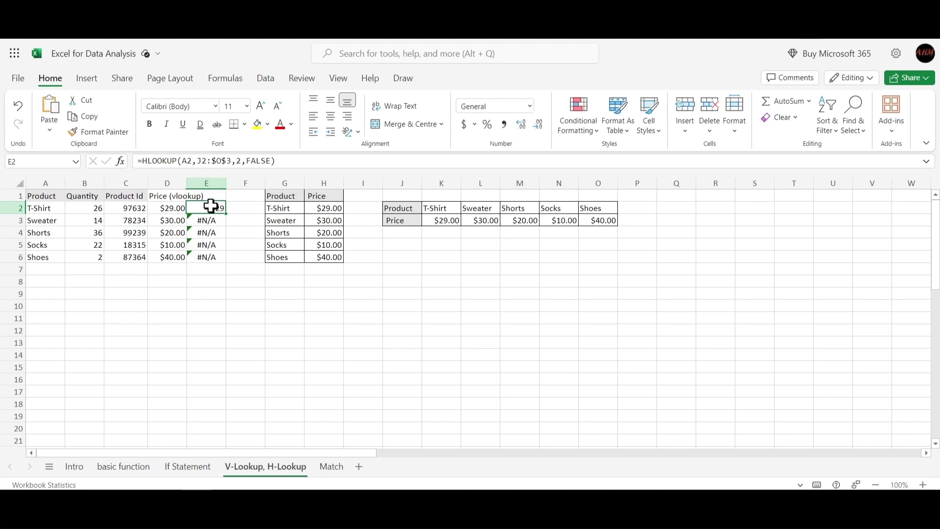
left_click(205, 159)
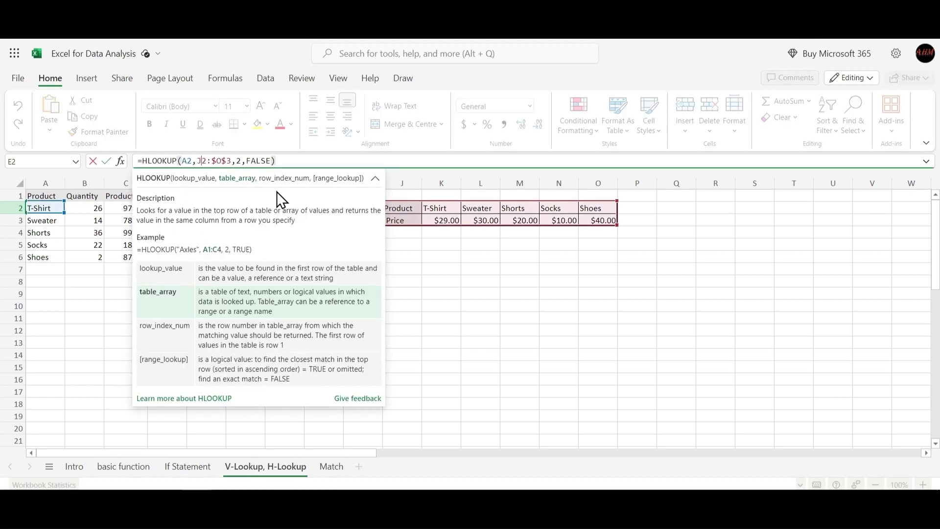
key("F4")
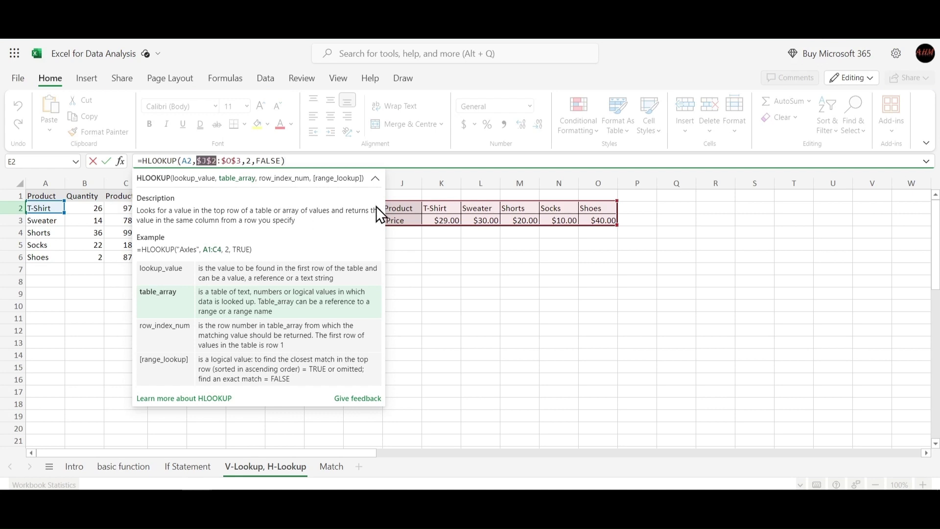
key("Return")
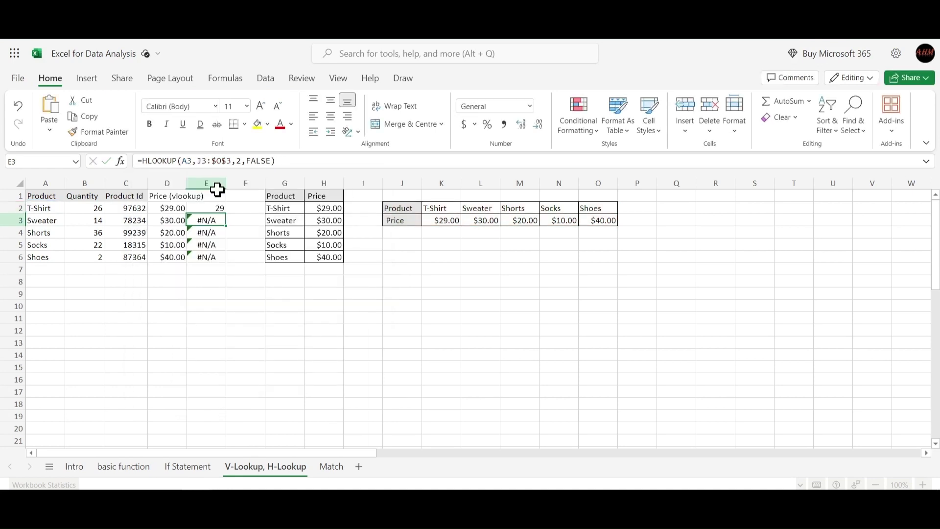
left_click(211, 205)
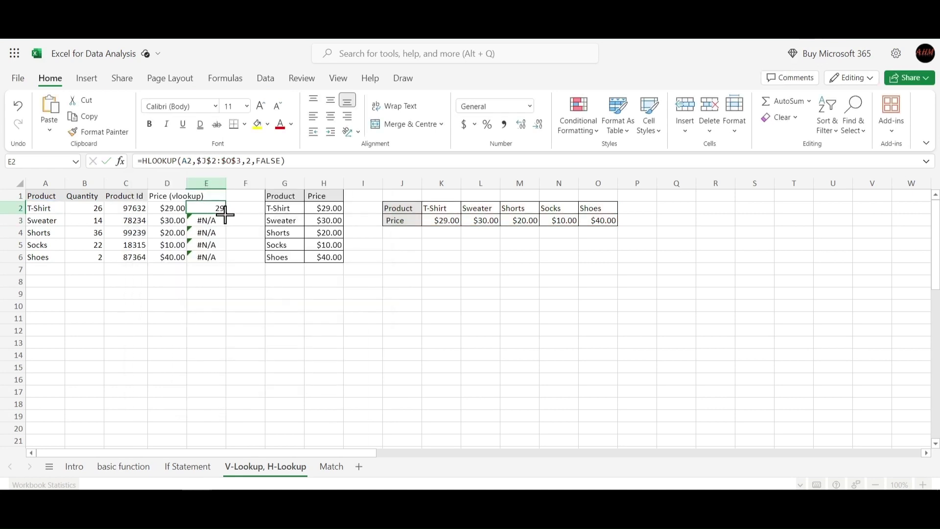
left_click_drag(224, 209, 227, 256)
left_click(200, 329)
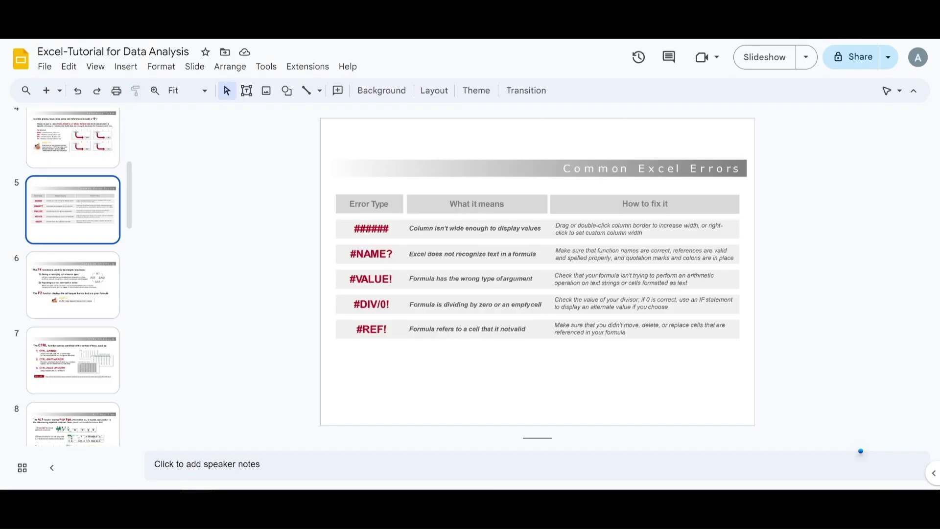
- Find the lookup slides in the Google Slides tutorial deck and review the HLOOKUP slide, number 17
scroll(78, 318, "down", 10)
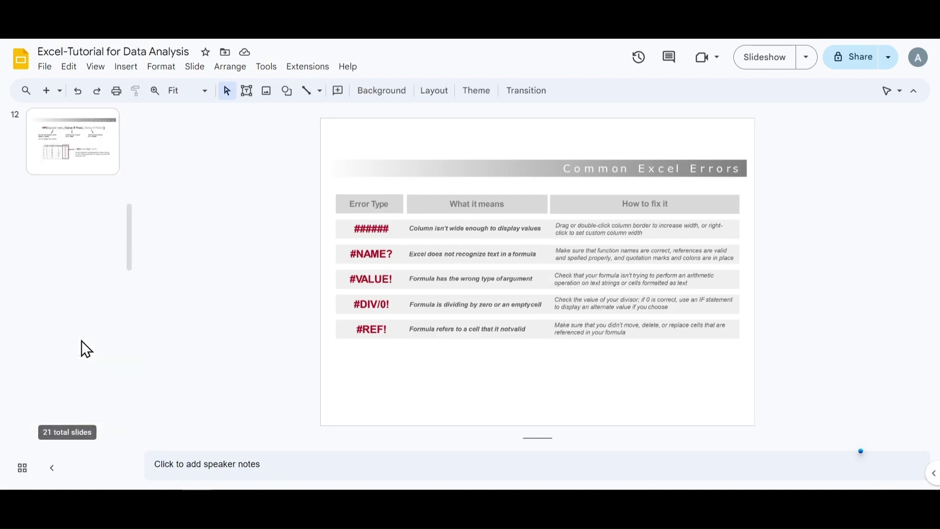
scroll(81, 340, "down", 6)
scroll(64, 338, "up", 3)
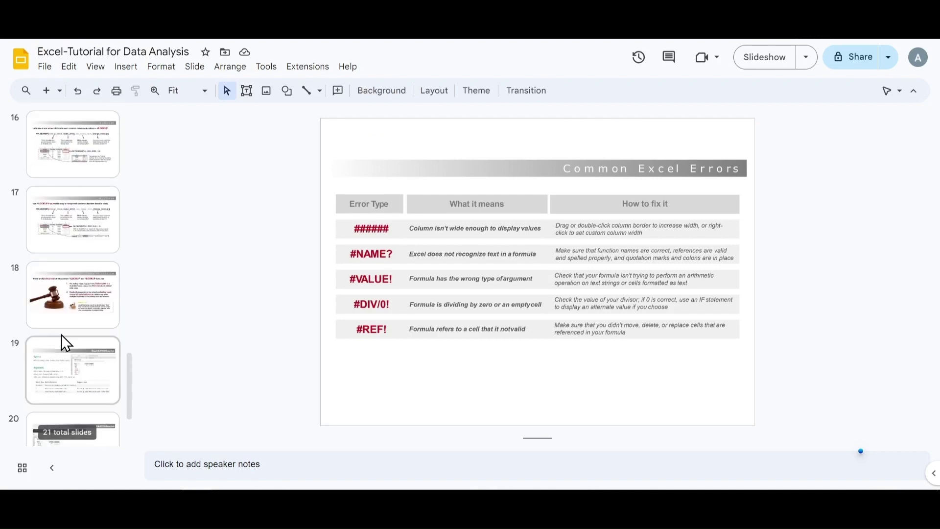
left_click(81, 241)
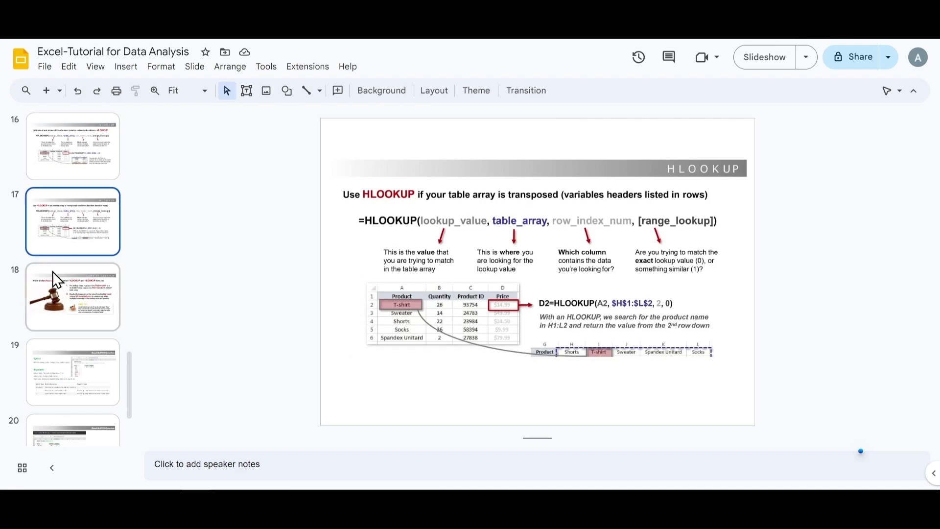
left_click(62, 160)
left_click(68, 225)
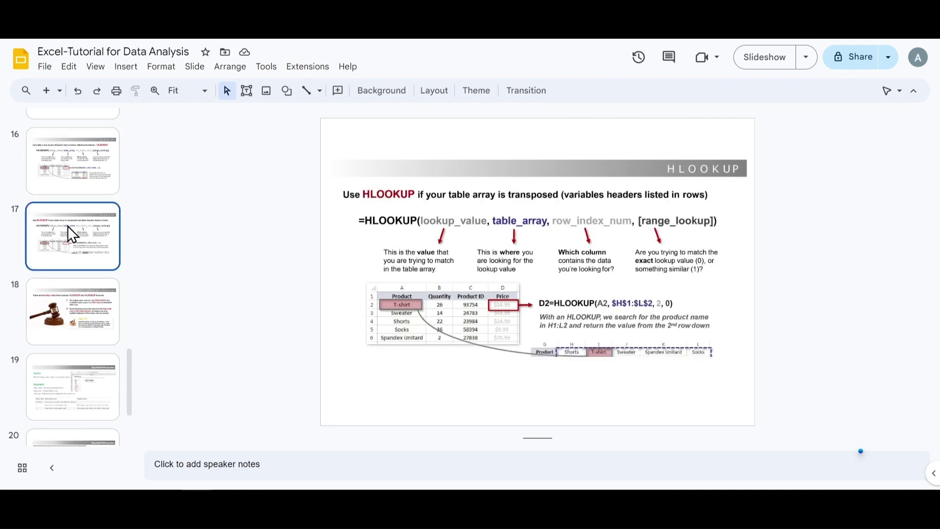